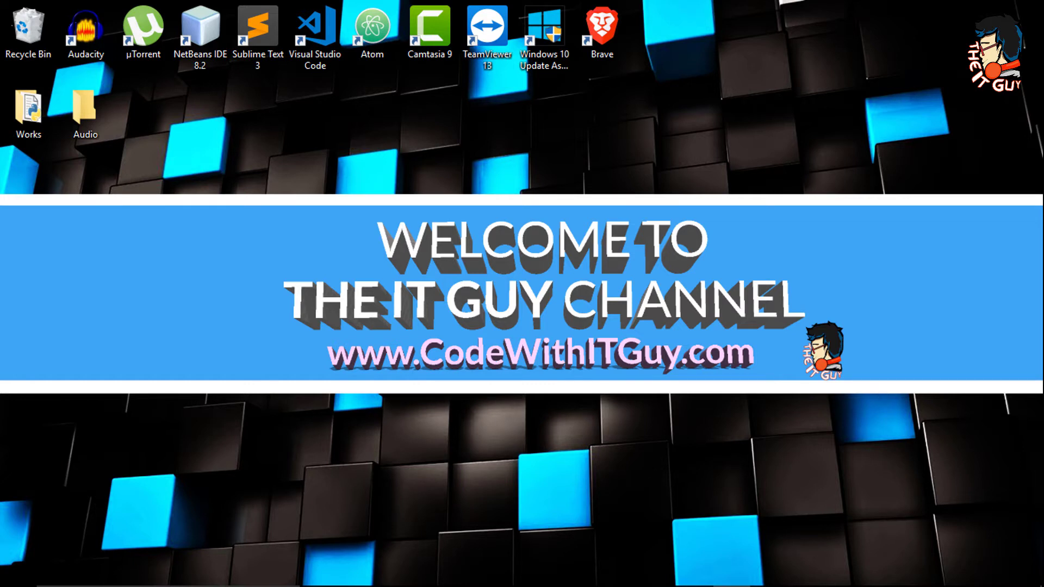
- Open an administrator Command Prompt and run net start mongodb
left_click(656, 572)
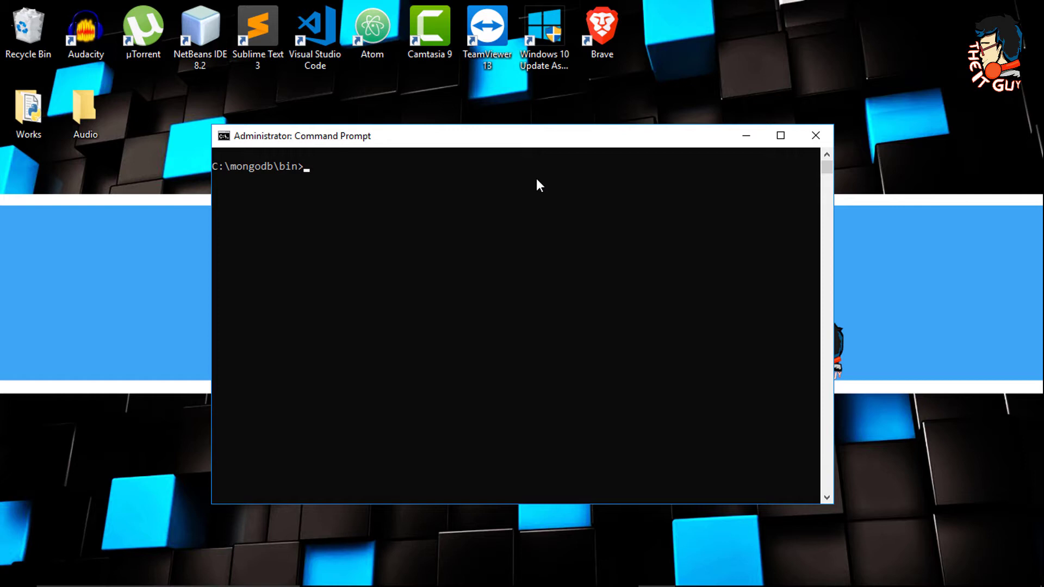
type("ne")
type("t start ")
type("mongod")
type("b")
key("Return")
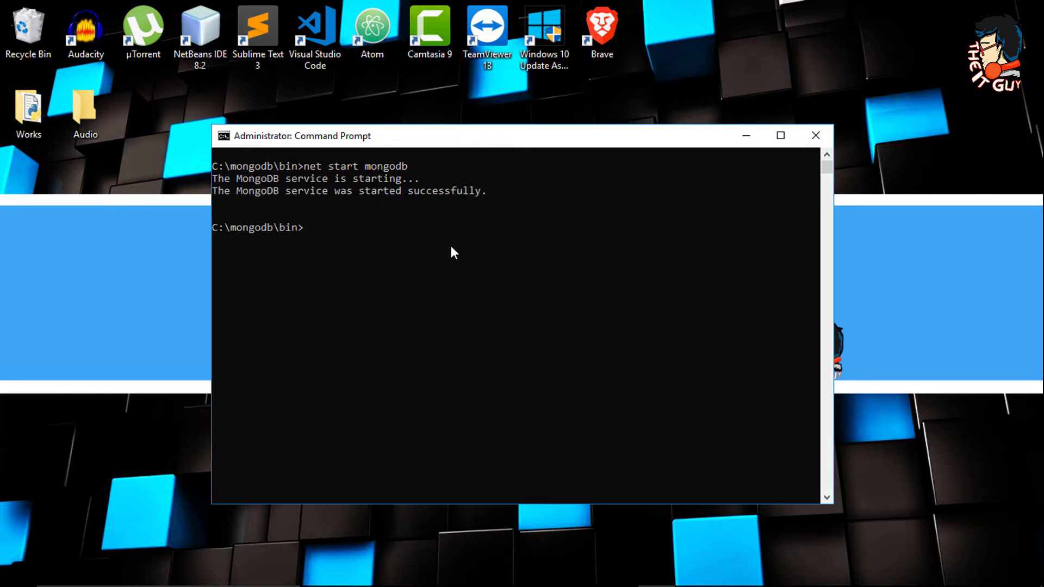
type("mon")
type("go")
- Launch the mongo shell, clear the startup warnings with cls, then run show dbs
key("Return")
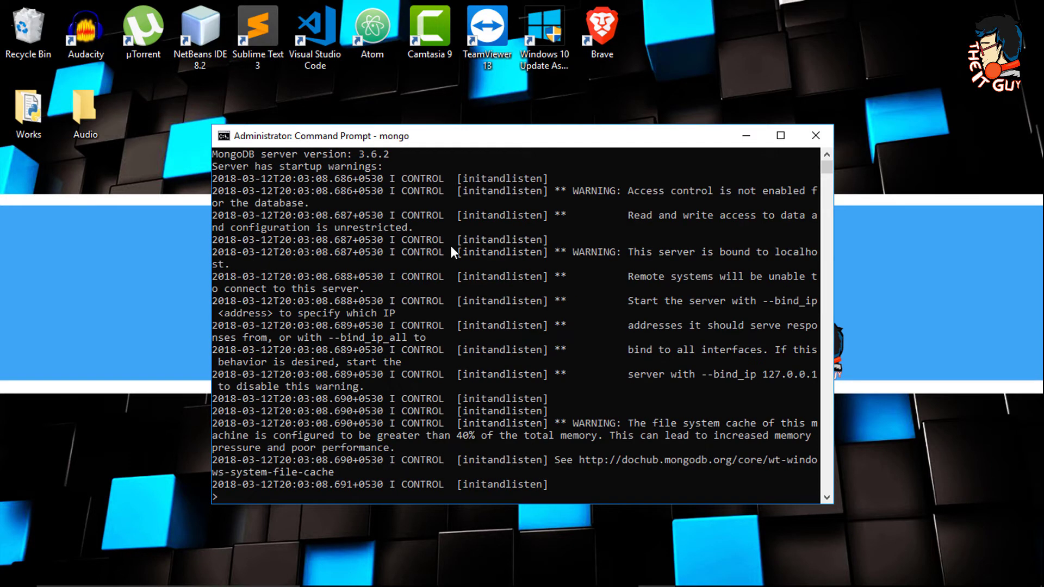
scroll(451, 246, "up", 4)
scroll(451, 247, "down", 2)
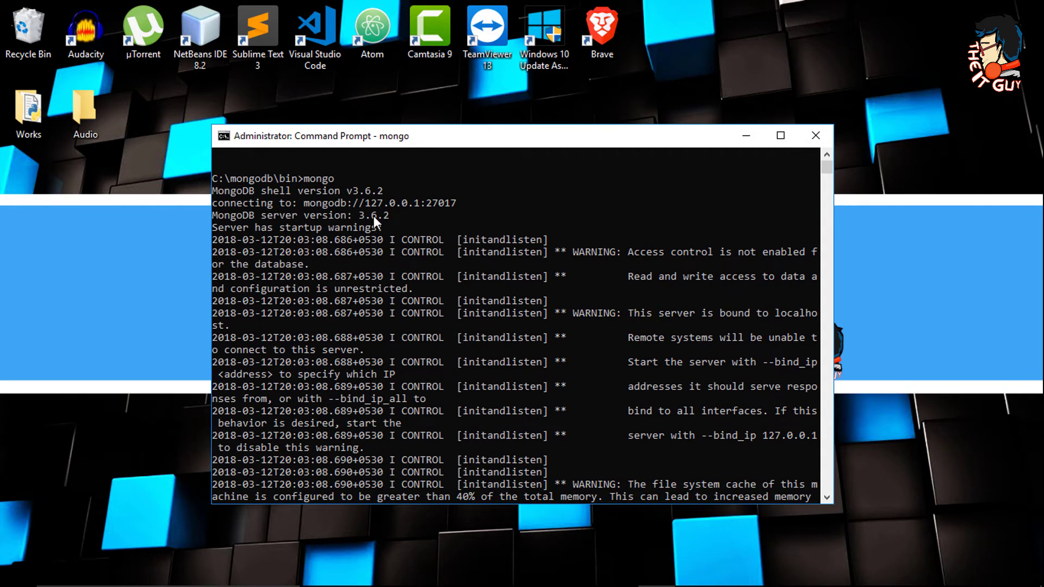
scroll(374, 216, "down", 6)
scroll(374, 217, "down", 2)
type("cls")
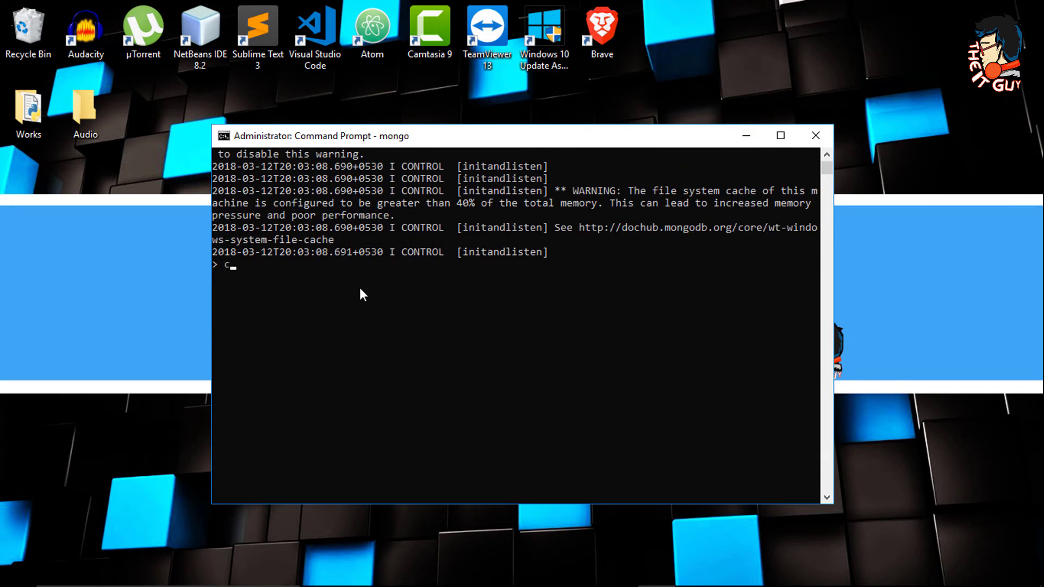
key("Return")
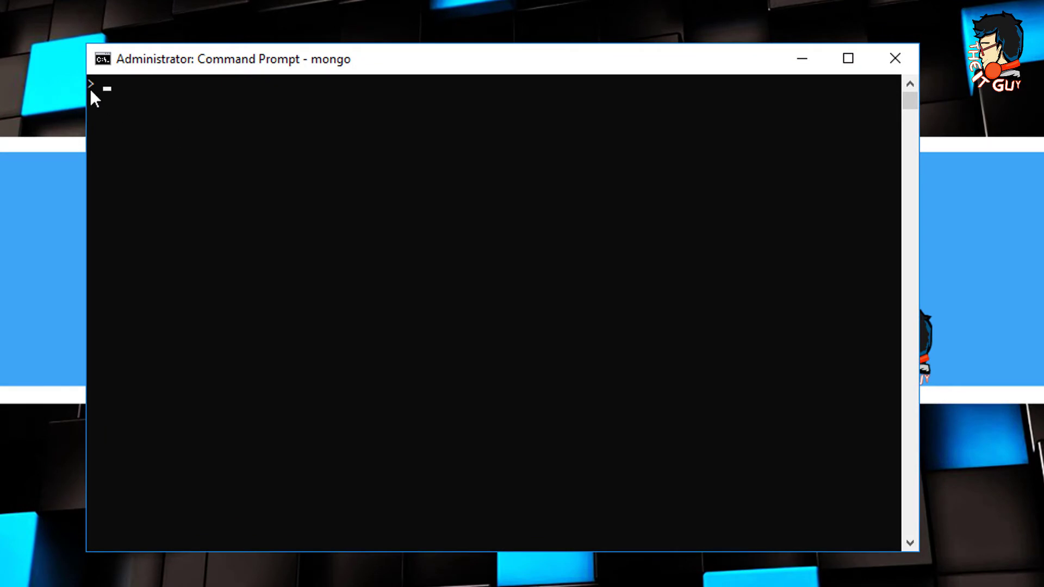
type("sh")
type("ow dbs")
key("Return")
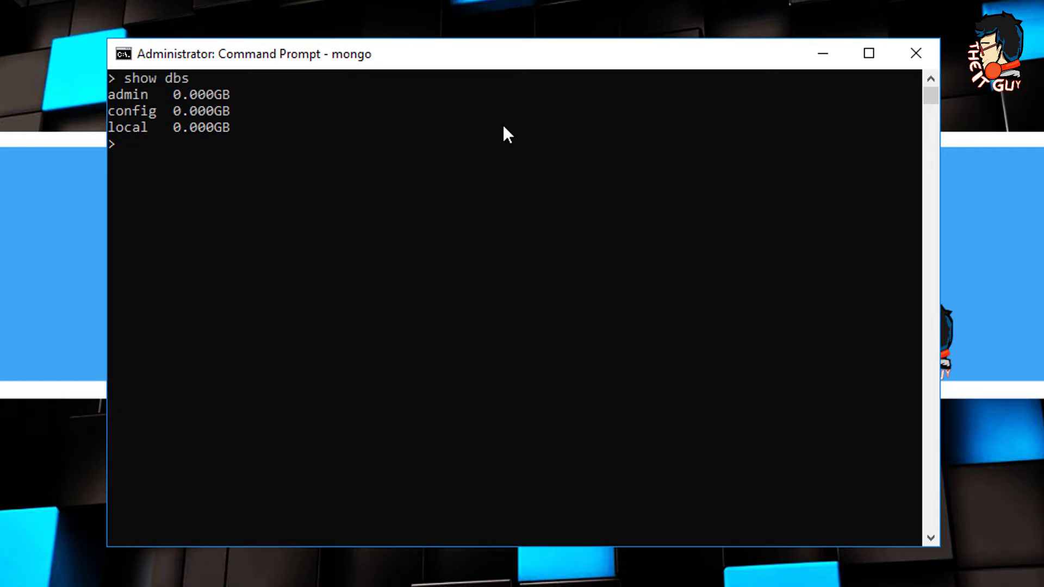
type("use ")
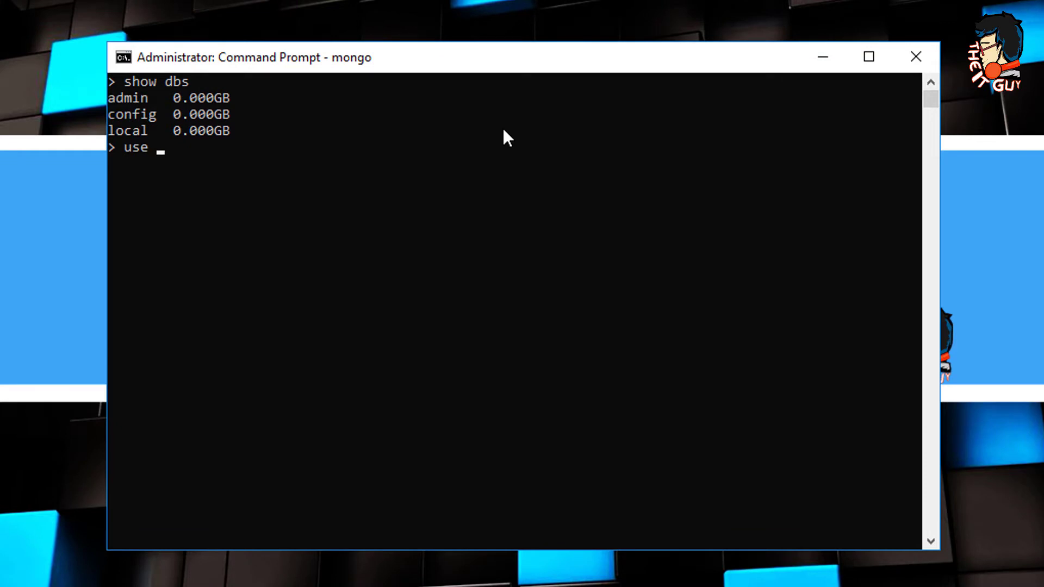
type("customer")
type("s")
- Run use customers, then db to confirm customers is the current database
key("Return")
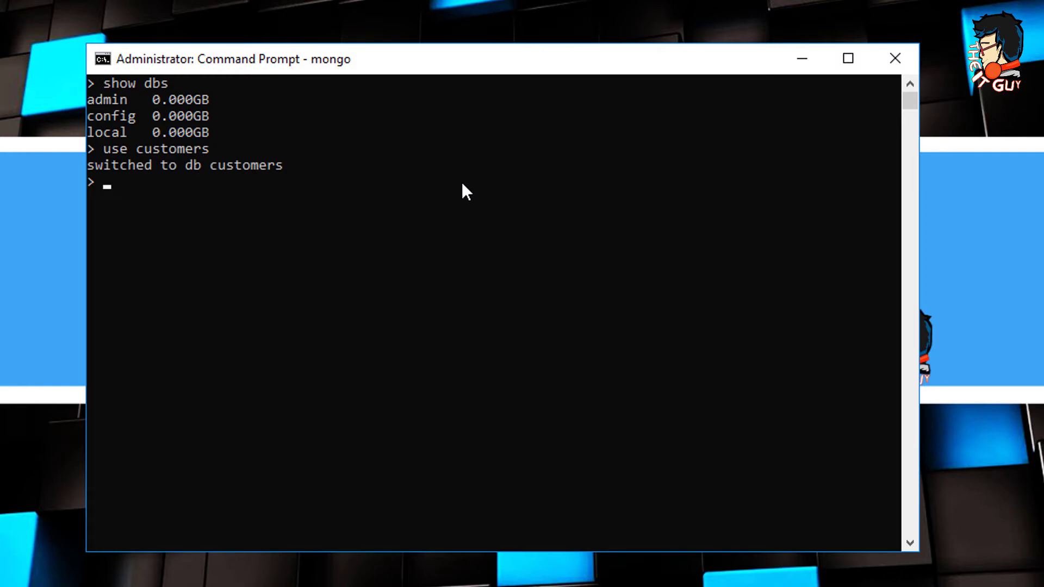
type("db")
key("Return")
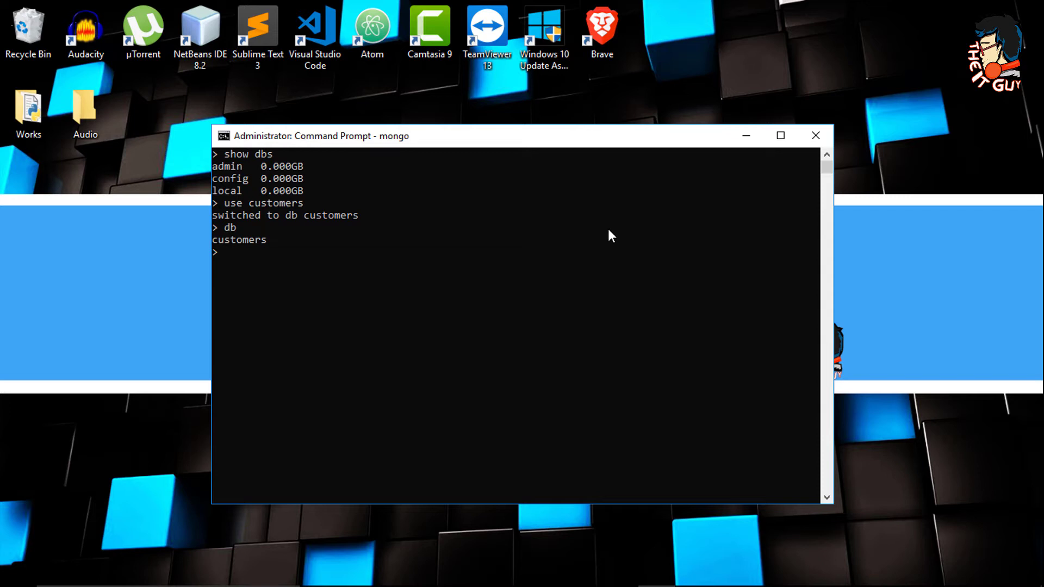
- Open a new Sublime Text window and arrange it in front of the console
left_click(545, 572)
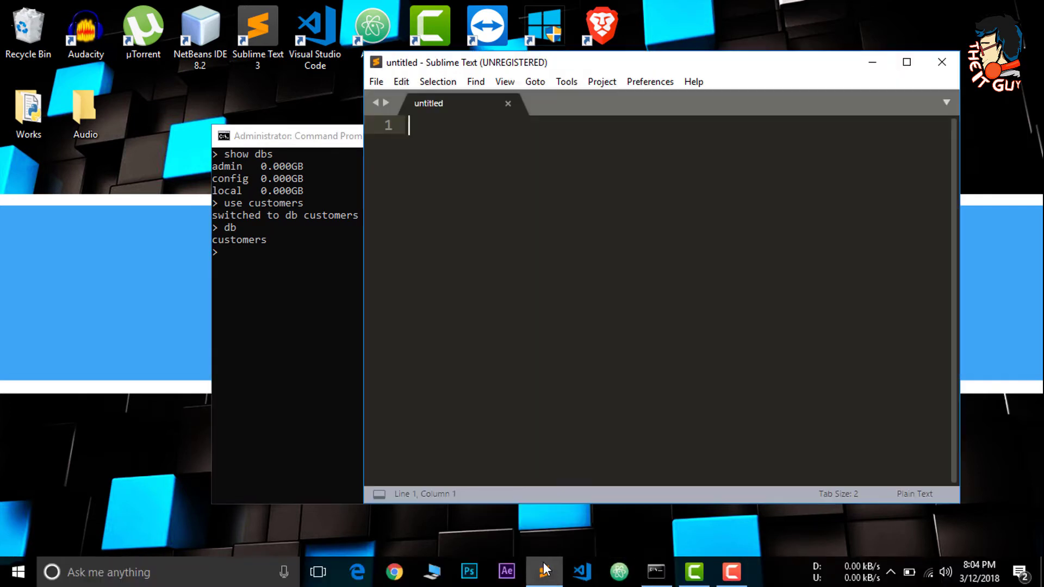
mouse_move(340, 140)
left_mouse_down()
mouse_move(231, 166)
mouse_move(162, 218)
mouse_move(169, 201)
left_mouse_up()
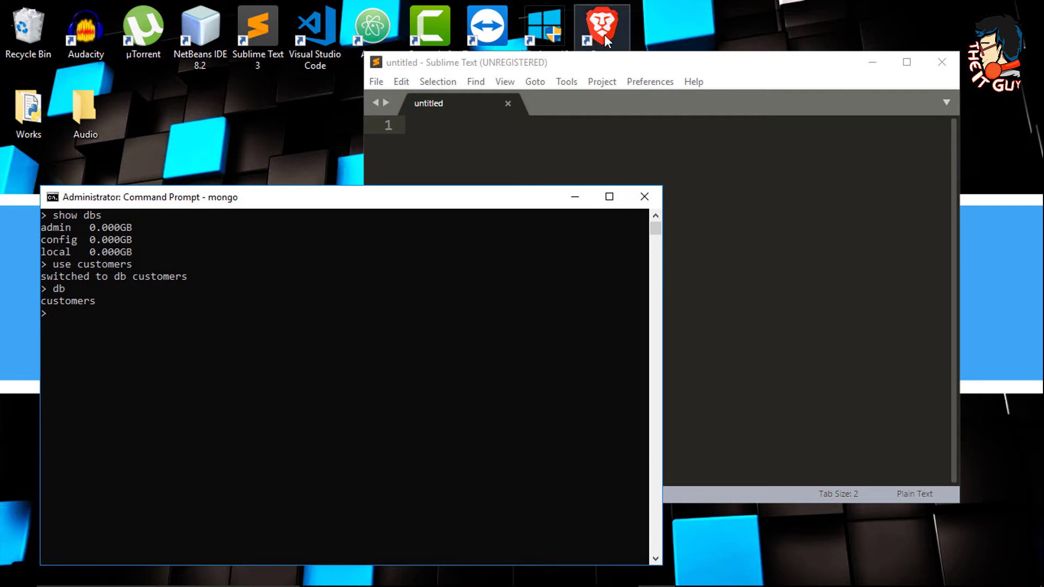
left_click_drag(596, 60, 585, 42)
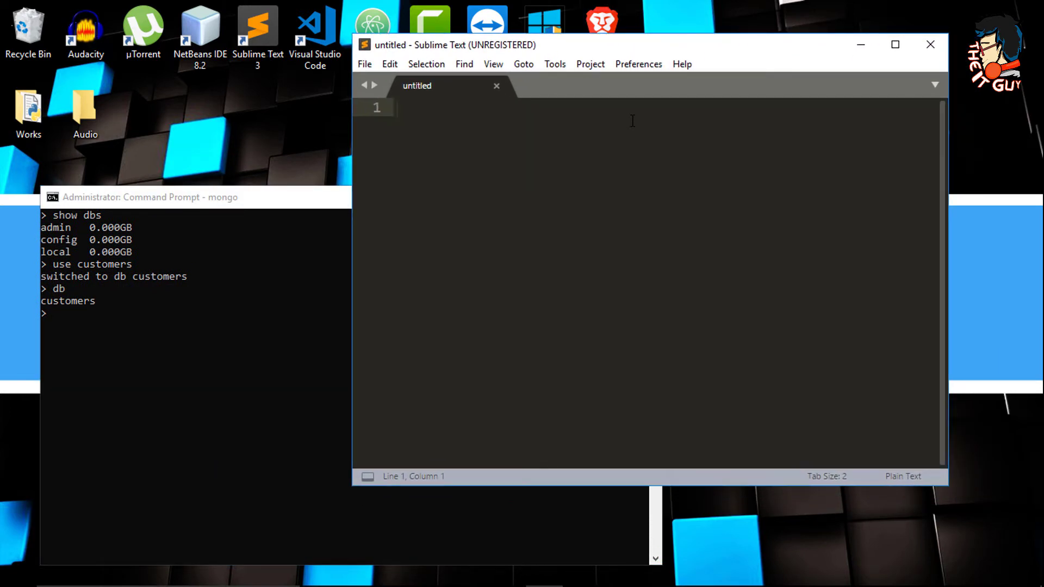
type("db")
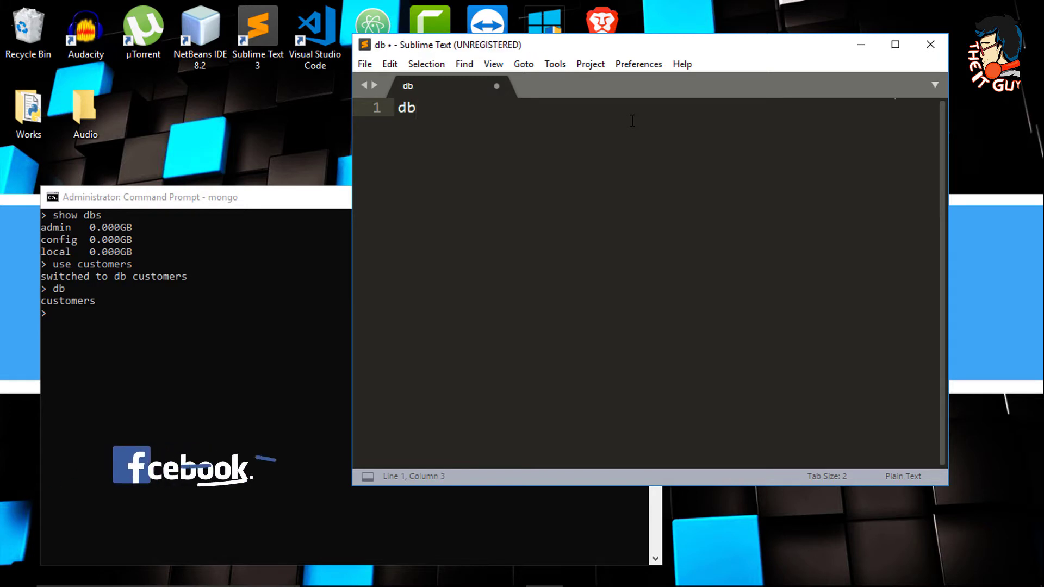
type(".create")
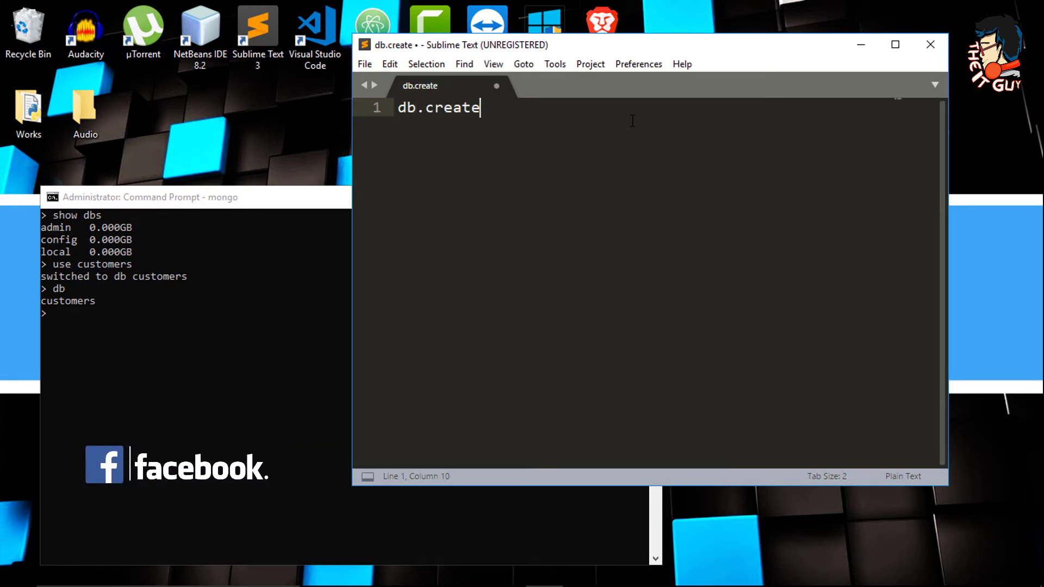
type("User")
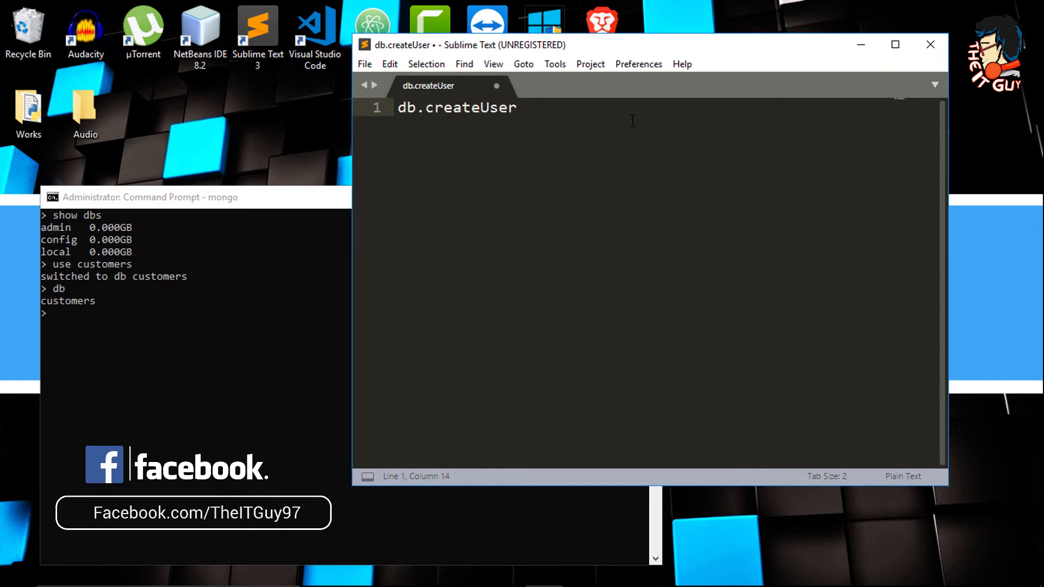
type("();")
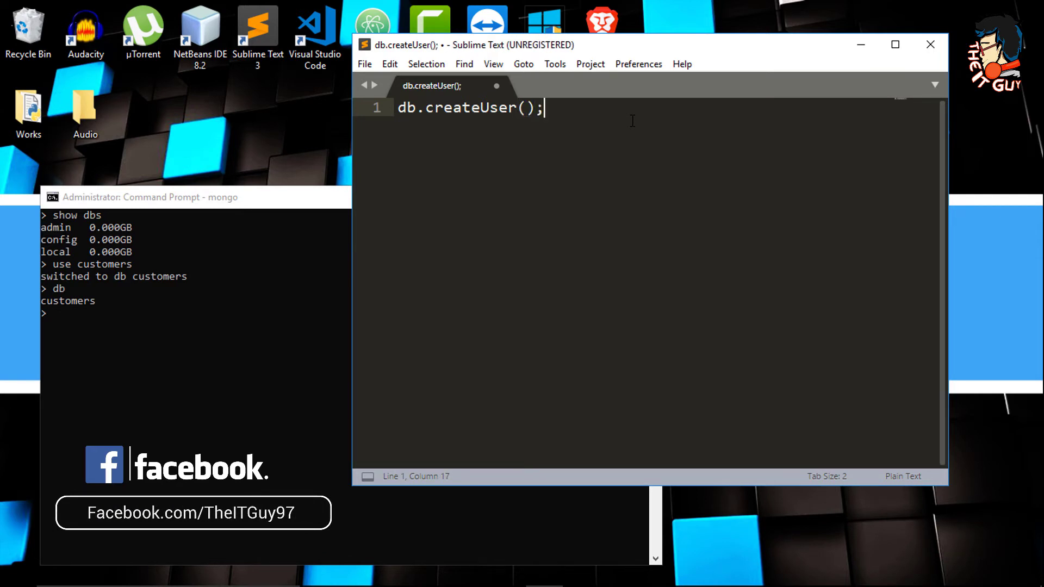
- Type a db.createUser({ }); skeleton with blank lines between the braces
key("Left")
key("Left")
type("{")
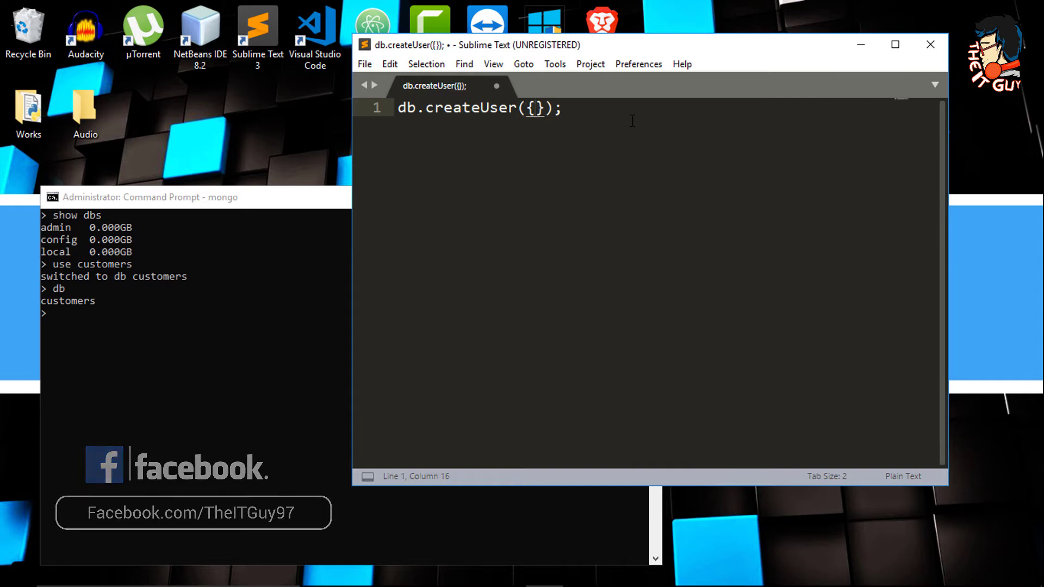
key("Return")
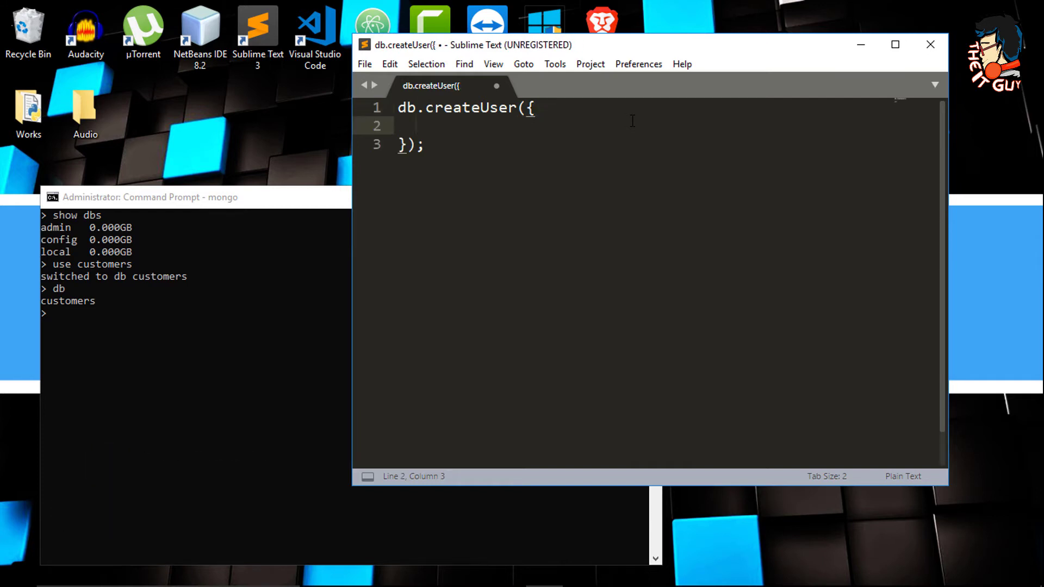
key("Return")
key("Return")
key("Up")
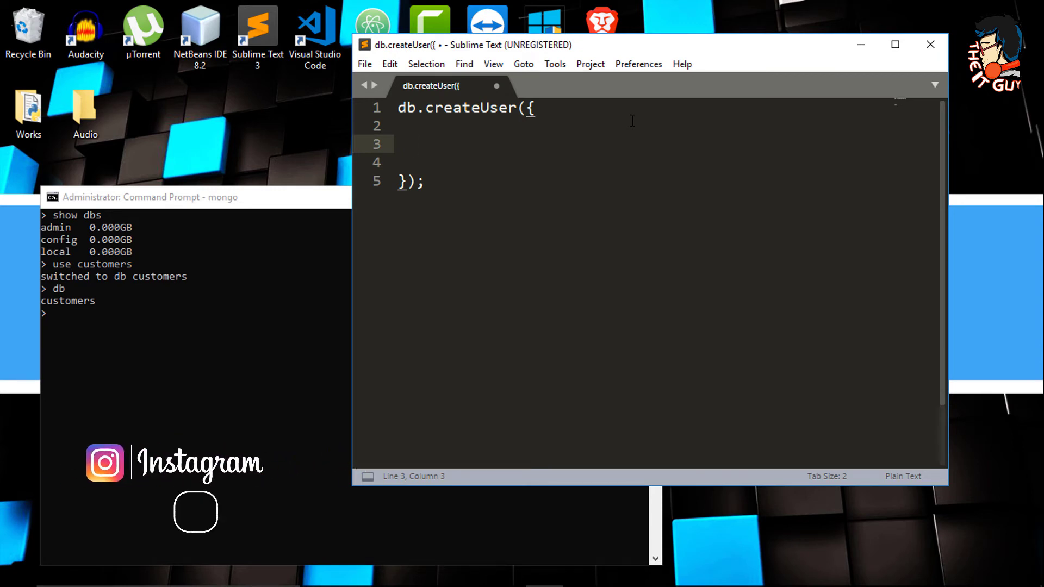
type("user ")
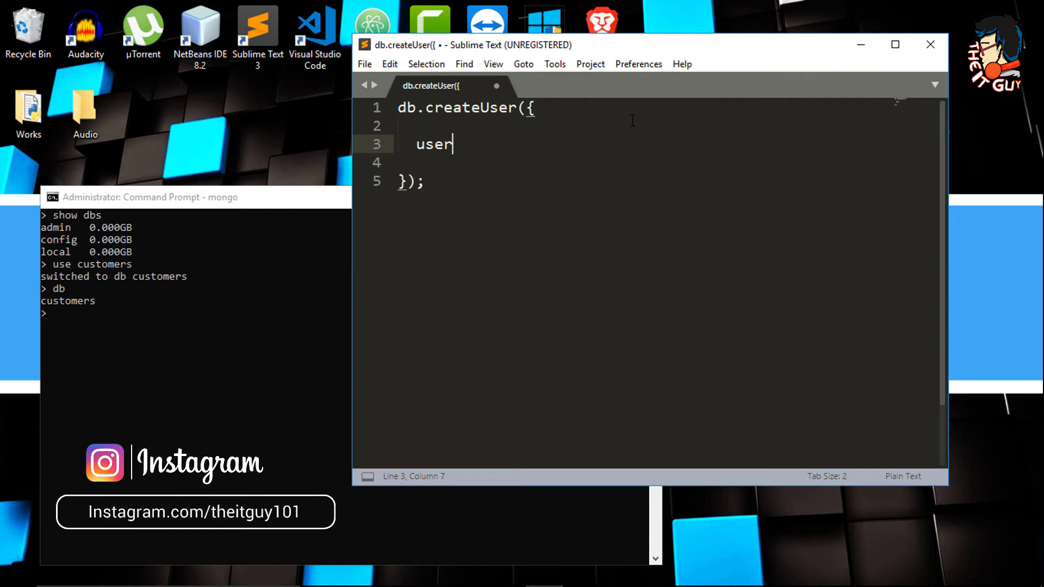
type(": \"")
type("Akash")
type("\",")
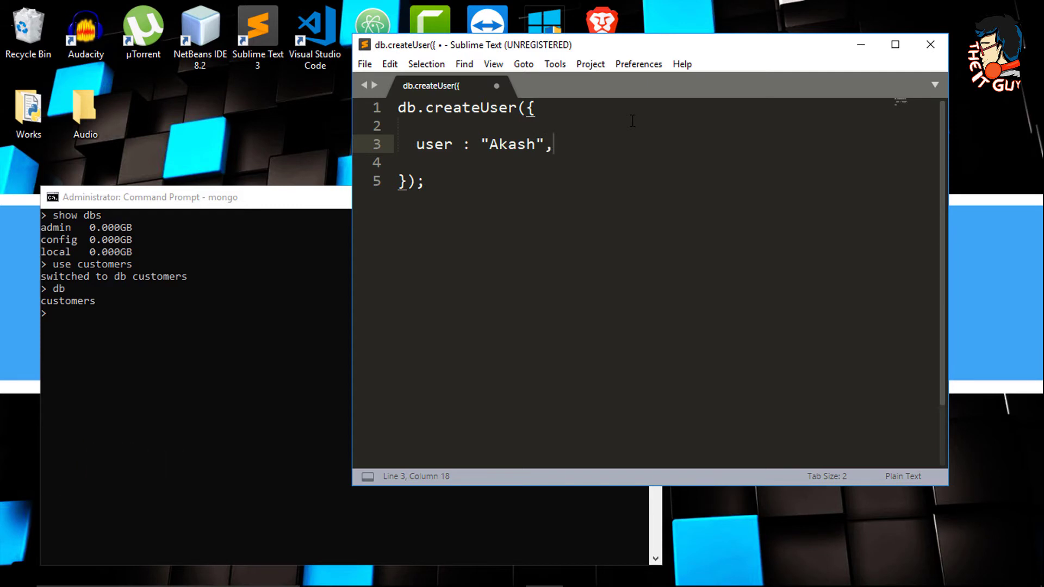
key("Return")
type("pw")
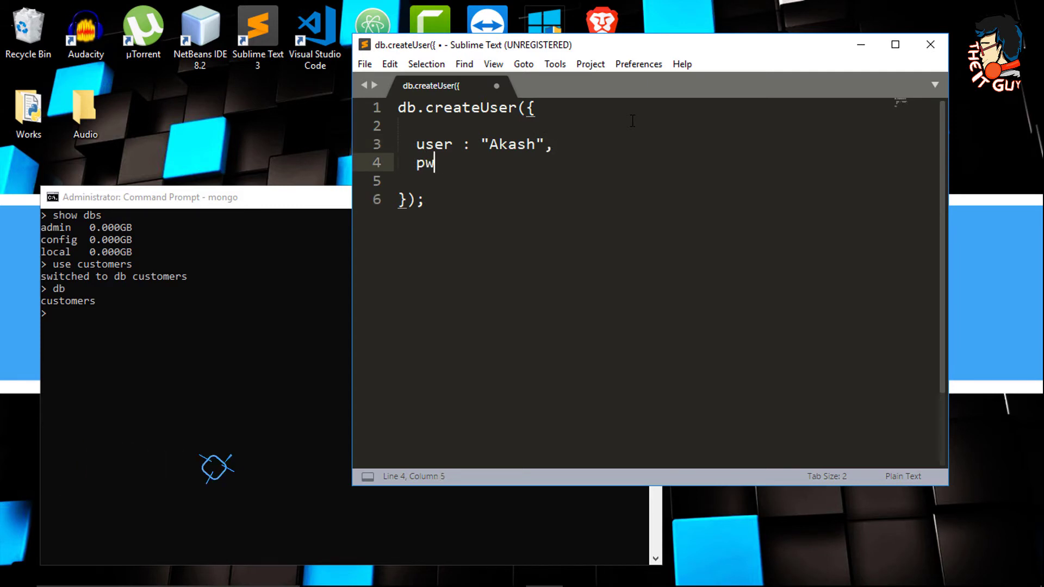
type("d : \"")
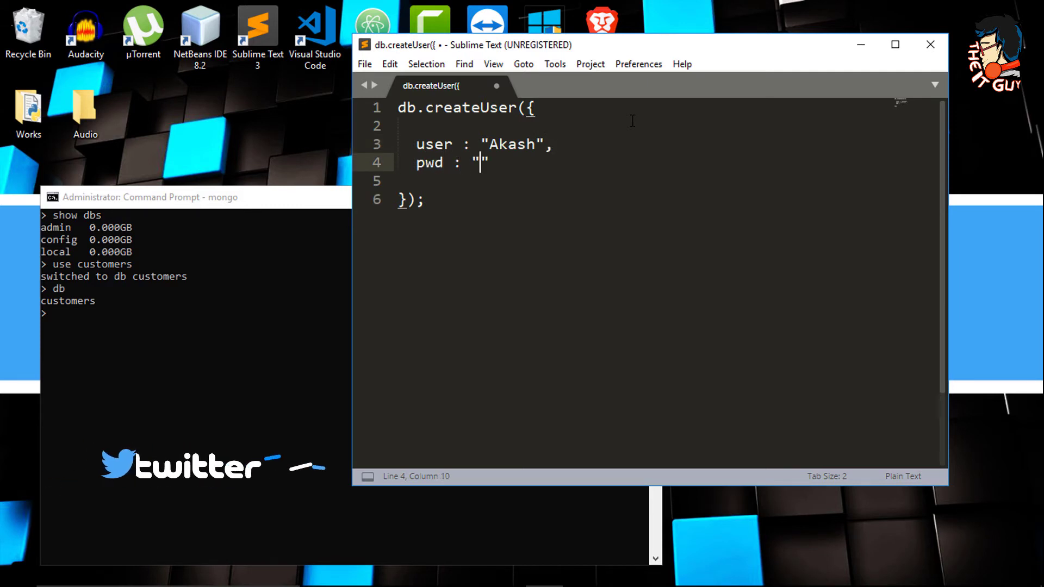
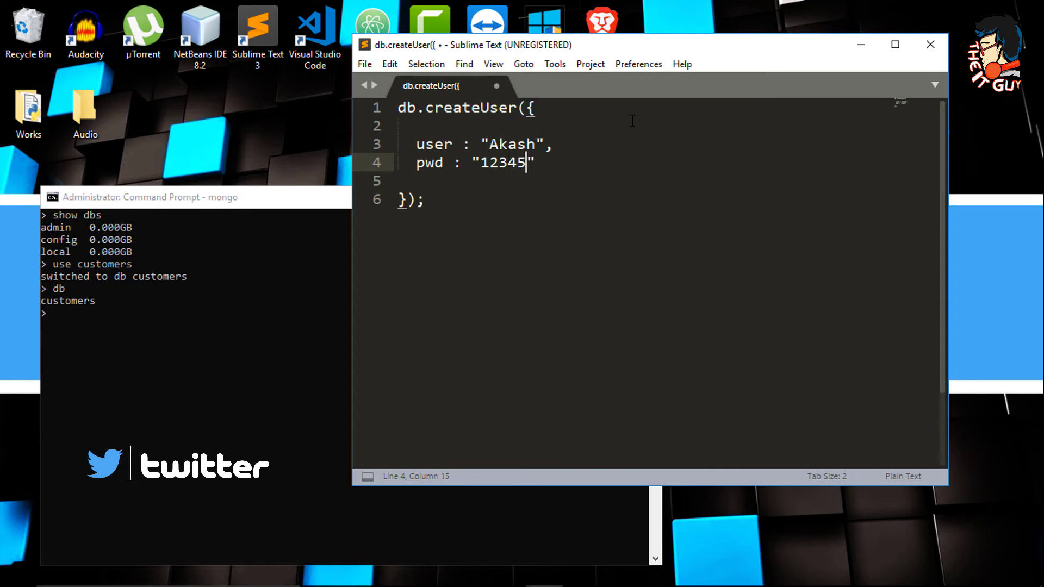
type(",")
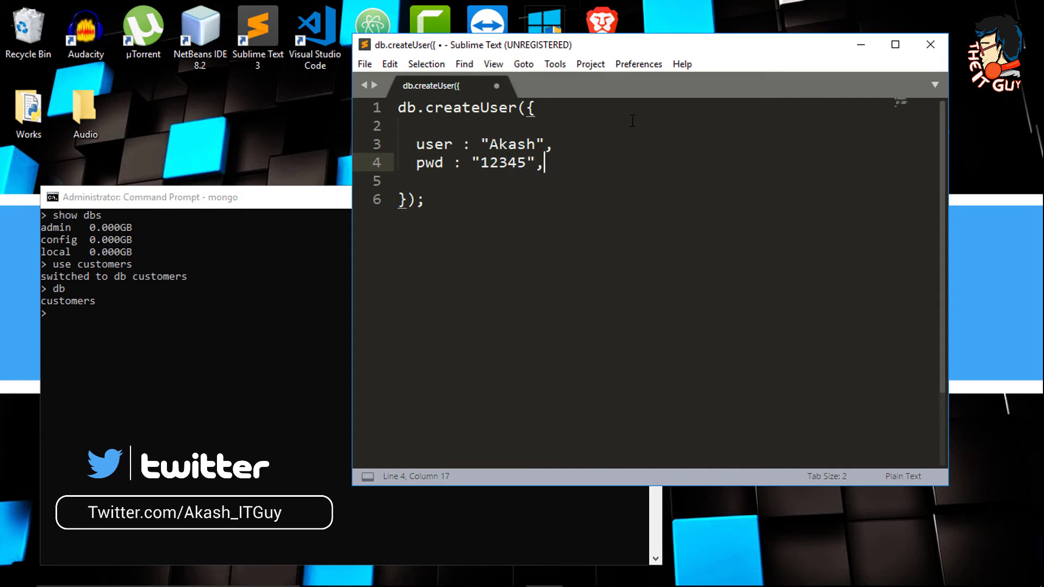
key("Return")
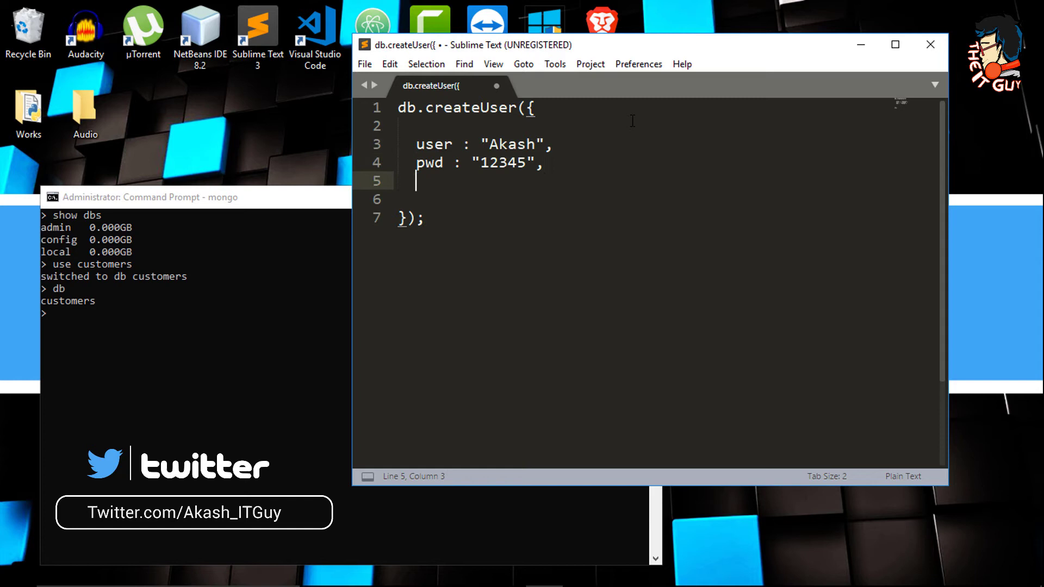
type("roles ")
type(": ")
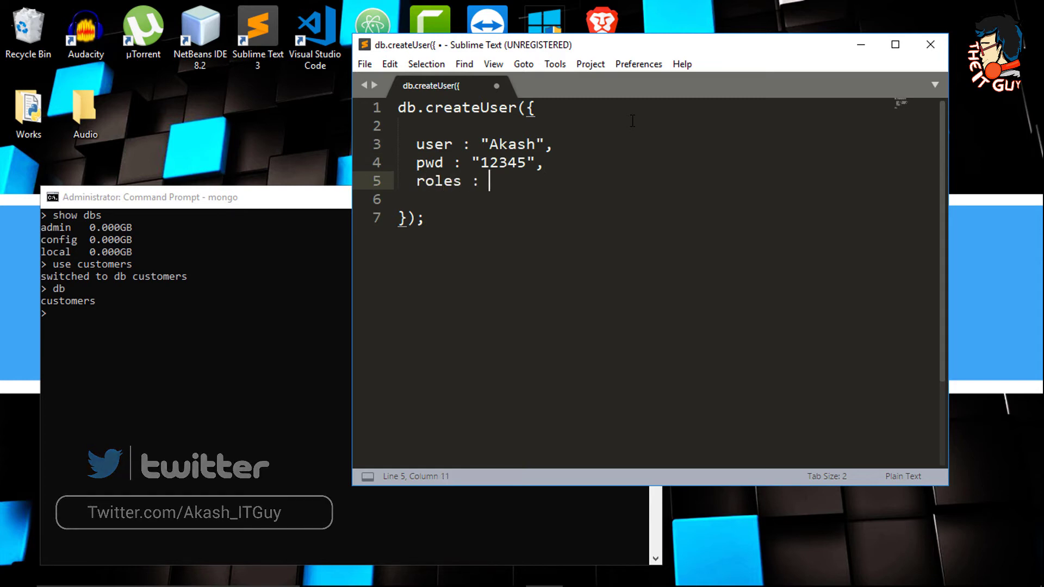
type("[")
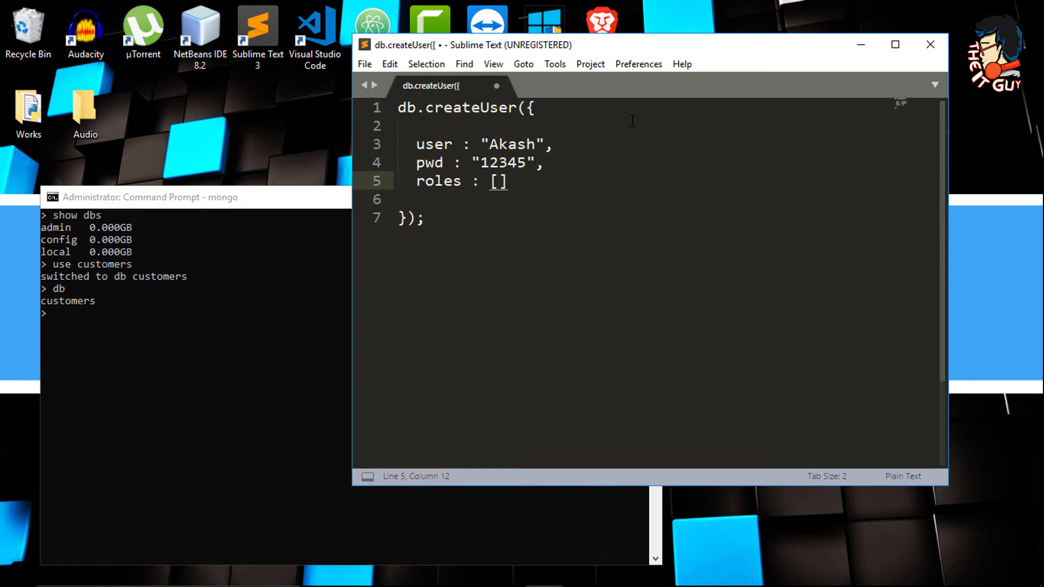
type("\"re")
type("adWrite")
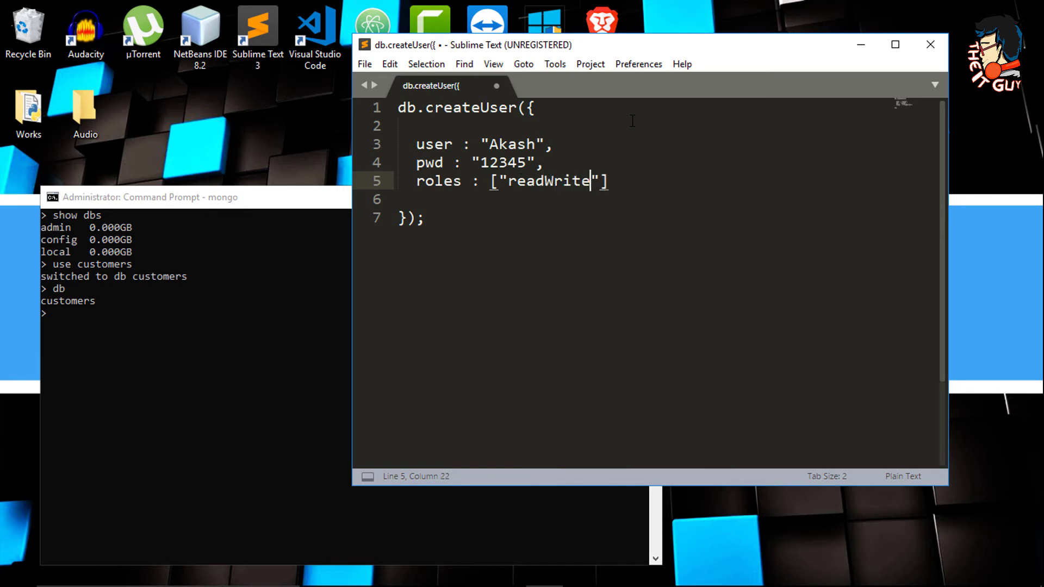
type("\",")
type("\"dbAdmin\"")
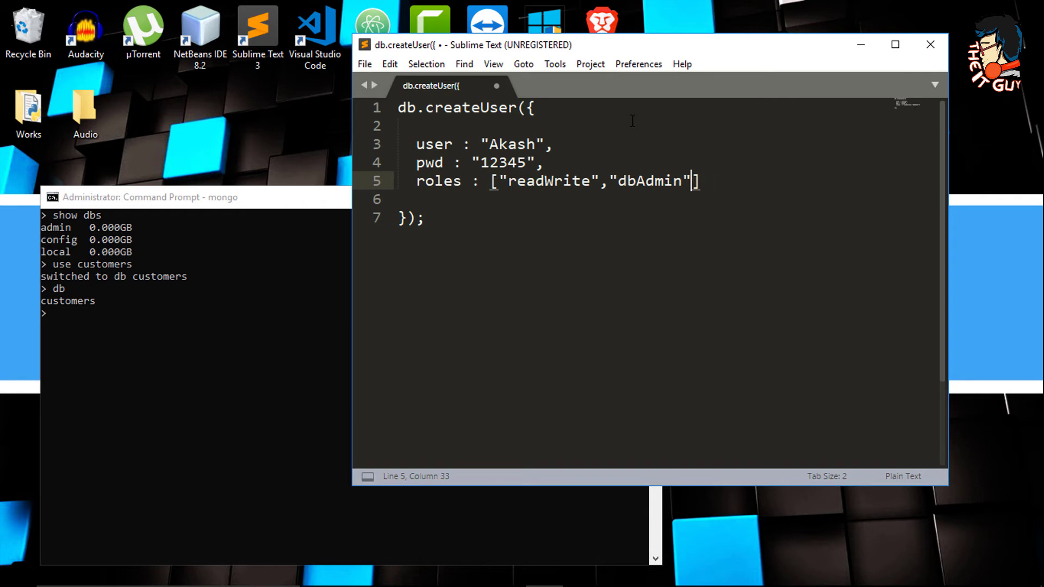
type("]")
- Add customData : { employeeID : 123 } below the roles, with a new line after it
key("Return")
key("Return")
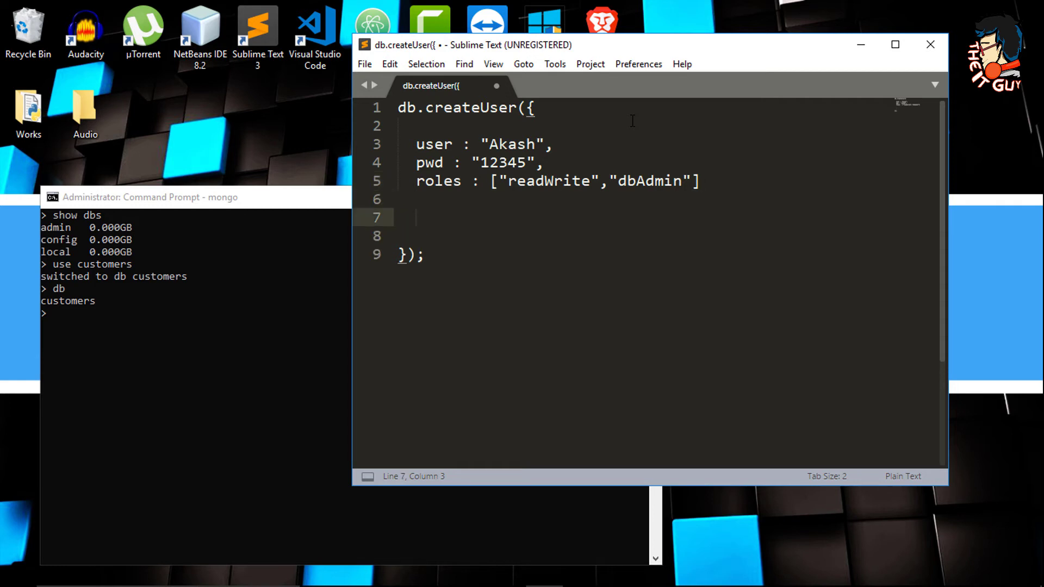
key("Return")
type("cust")
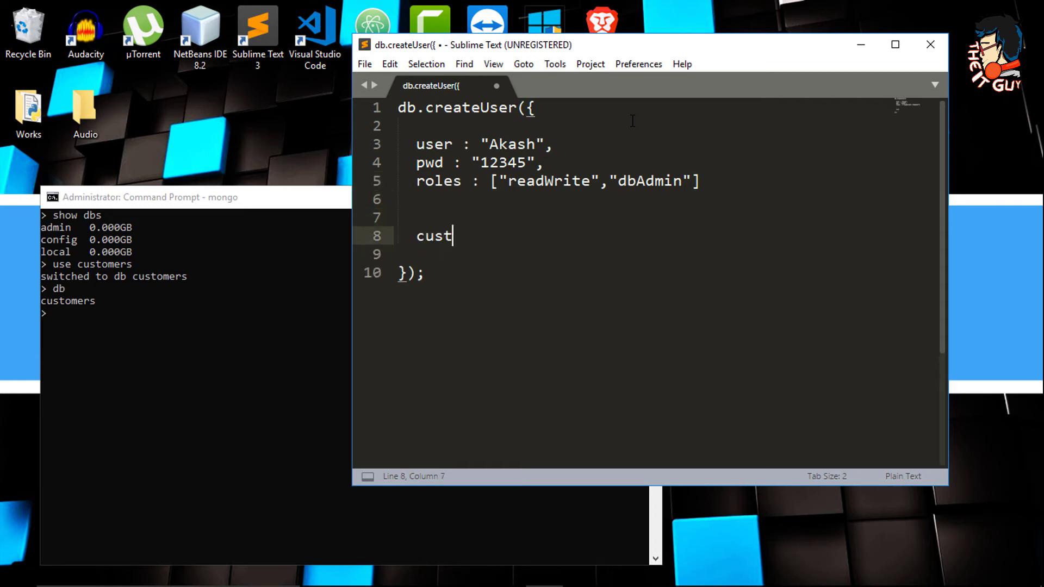
type("omData")
type(" :")
type("{")
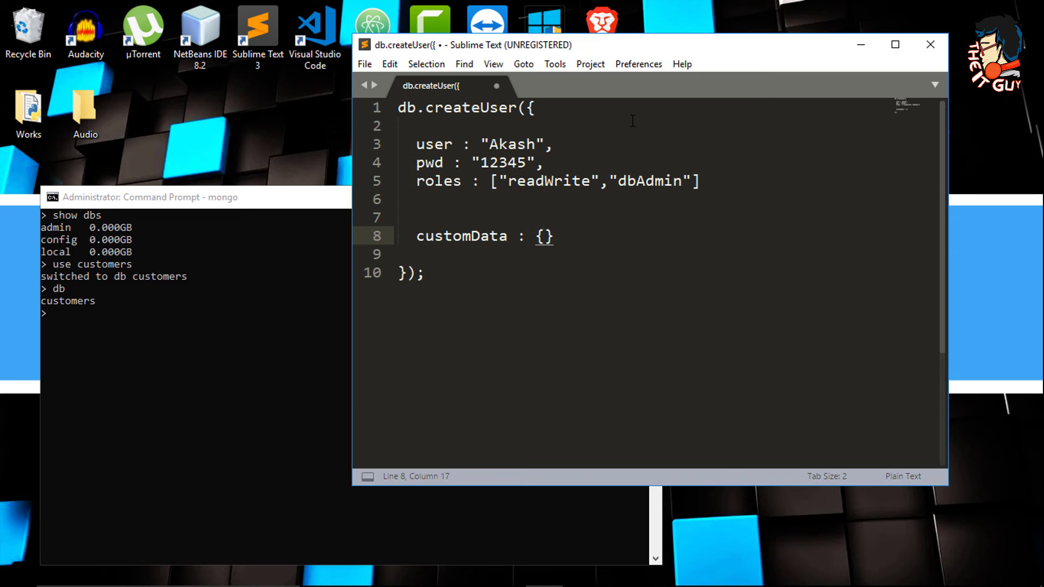
key("Left")
type("em")
type("ployee")
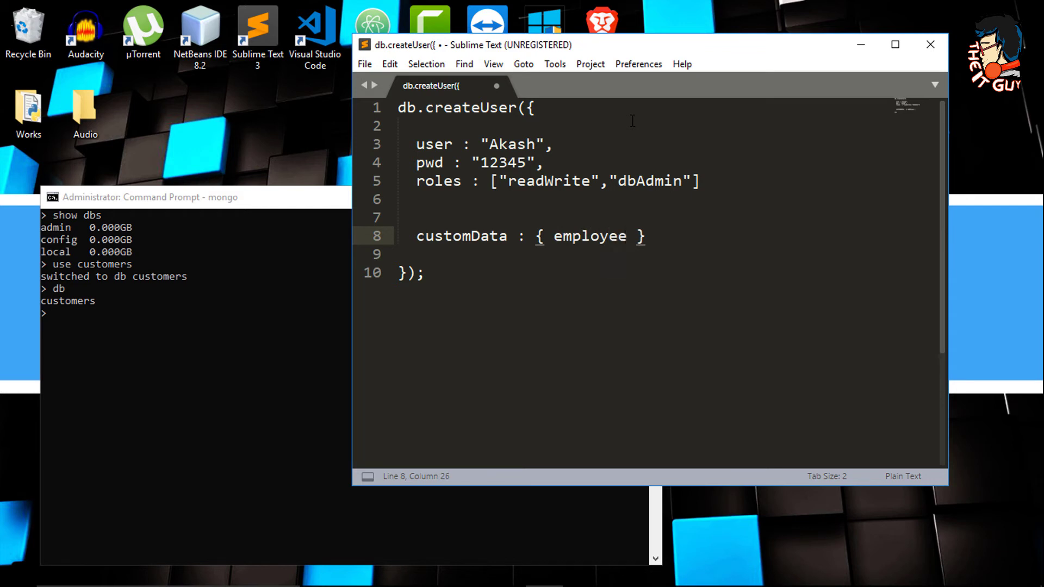
type("ID : ")
type("123")
key("Return")
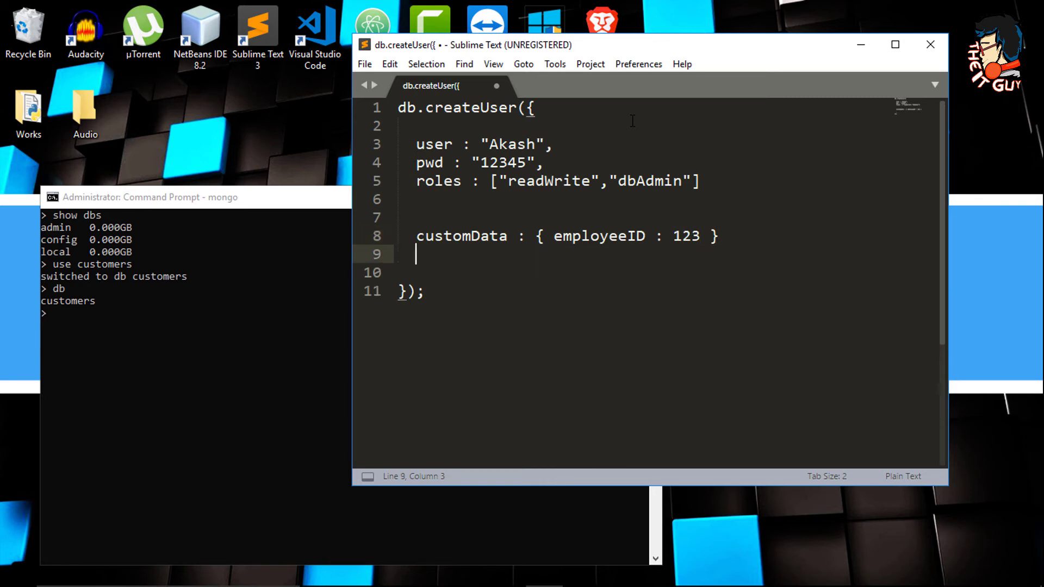
type("authenticationRes")
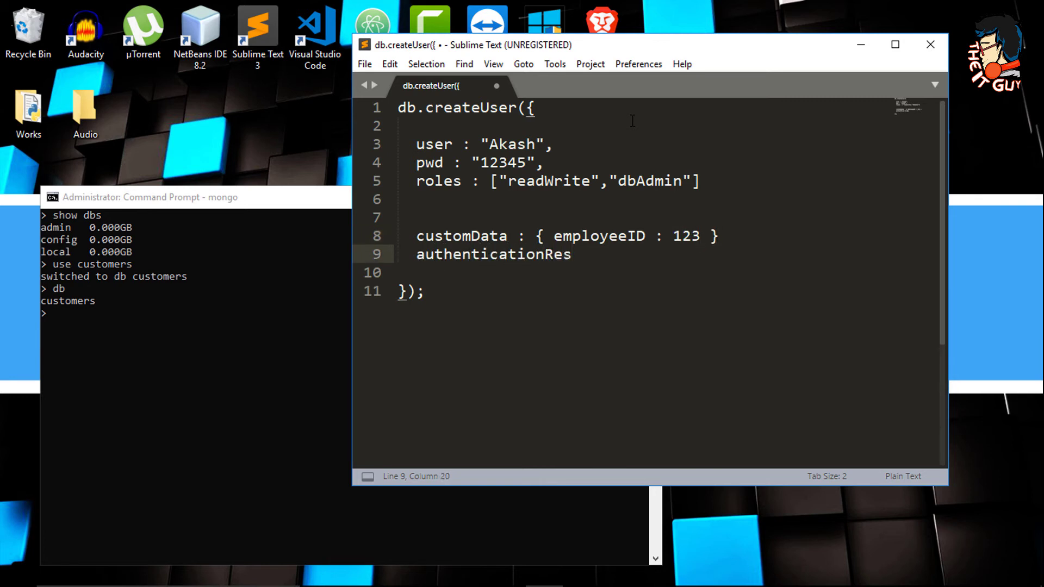
type("trictions")
- Write authenticationRestrictions with clientSource ["192.0.2.0"] and serverAddress ["198.51.100.0"]
left_click(712, 240)
key("Return")
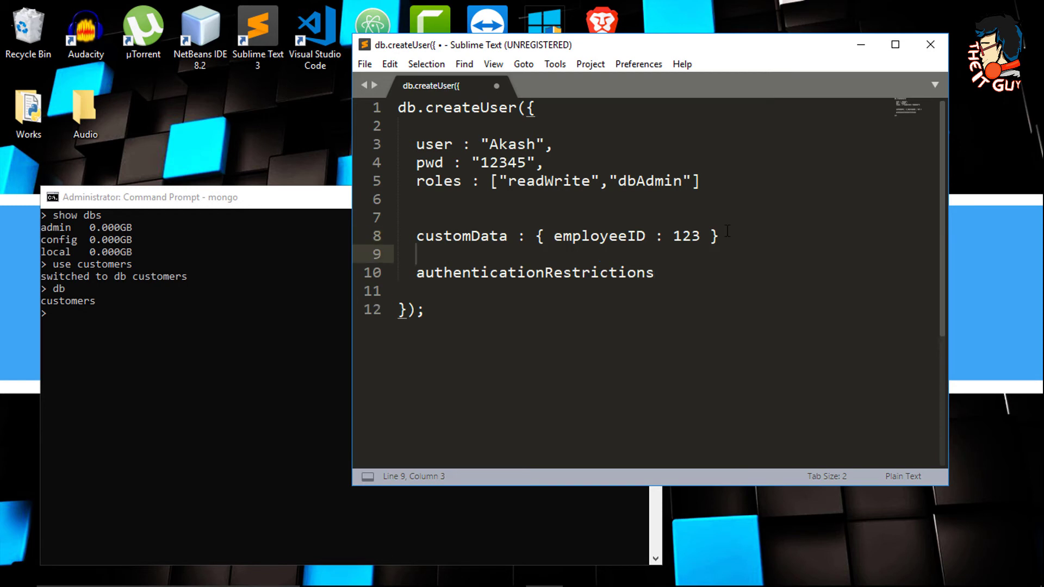
left_click(671, 273)
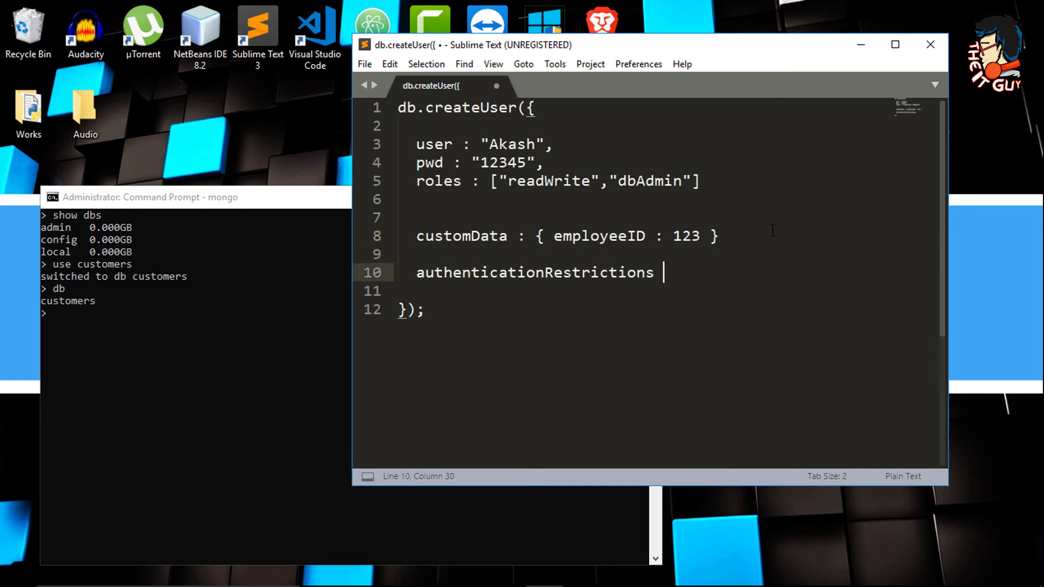
type(": [")
type("{")
key("Return")
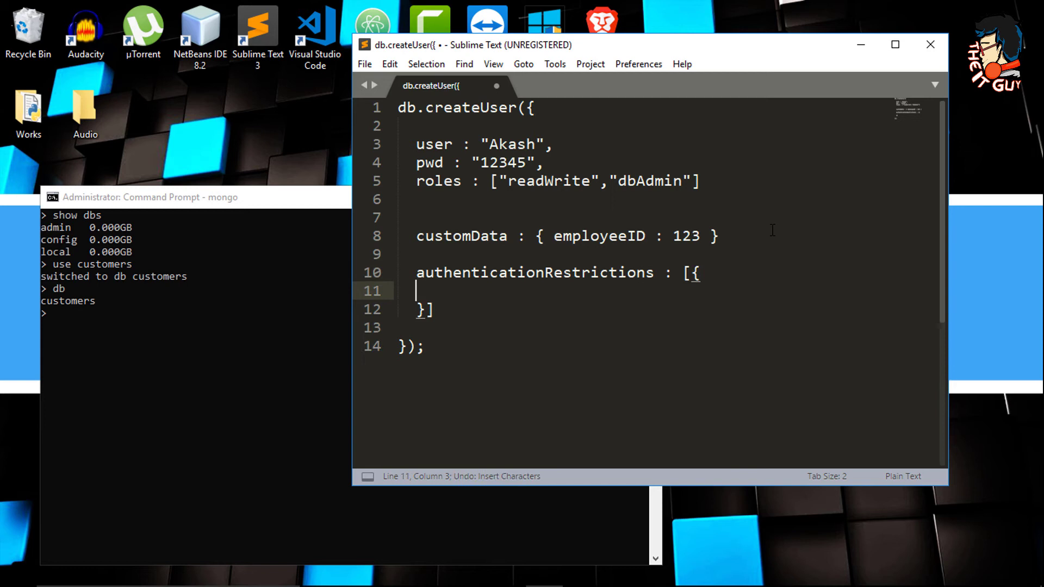
key("Return")
key("Up")
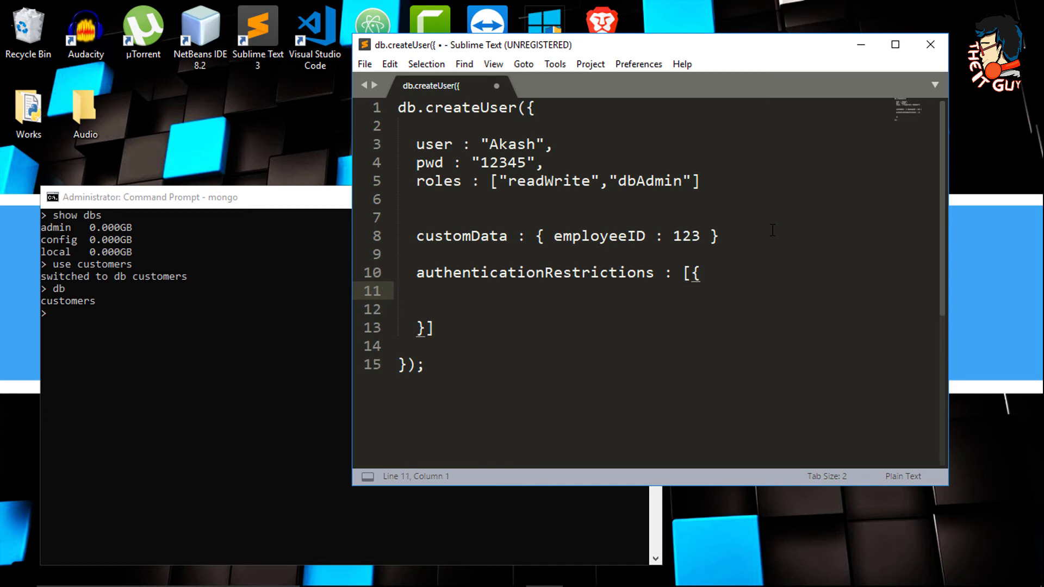
key("Tab")
type("c")
type("lientSource : [192")
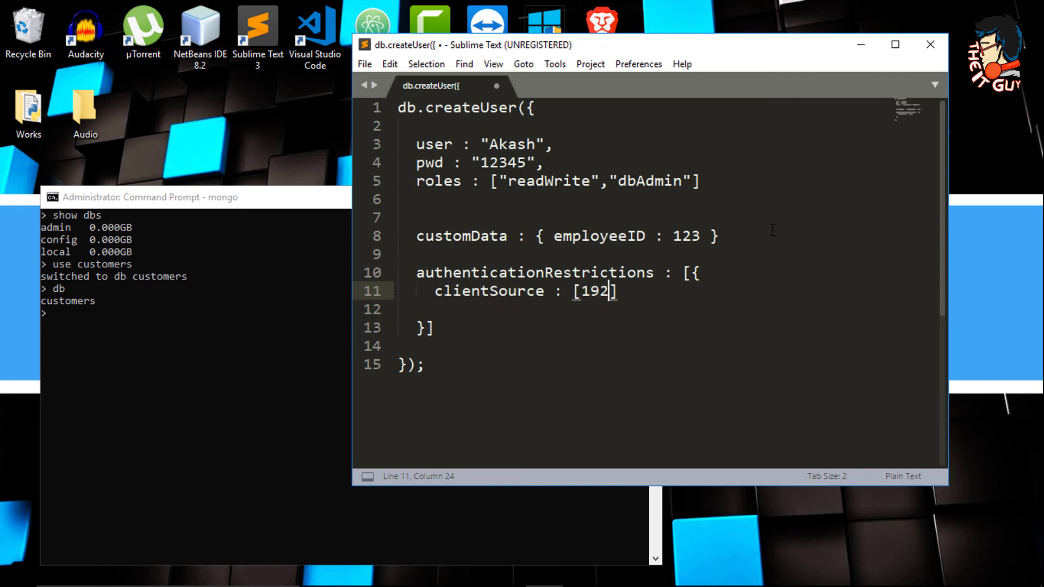
type(".0.2.0")
key("Left")
key("Left")
key("Left")
type("\"")
key("Right")
key("Right")
key("Right")
type("\"")
key("End")
type(",     serverAddress ")
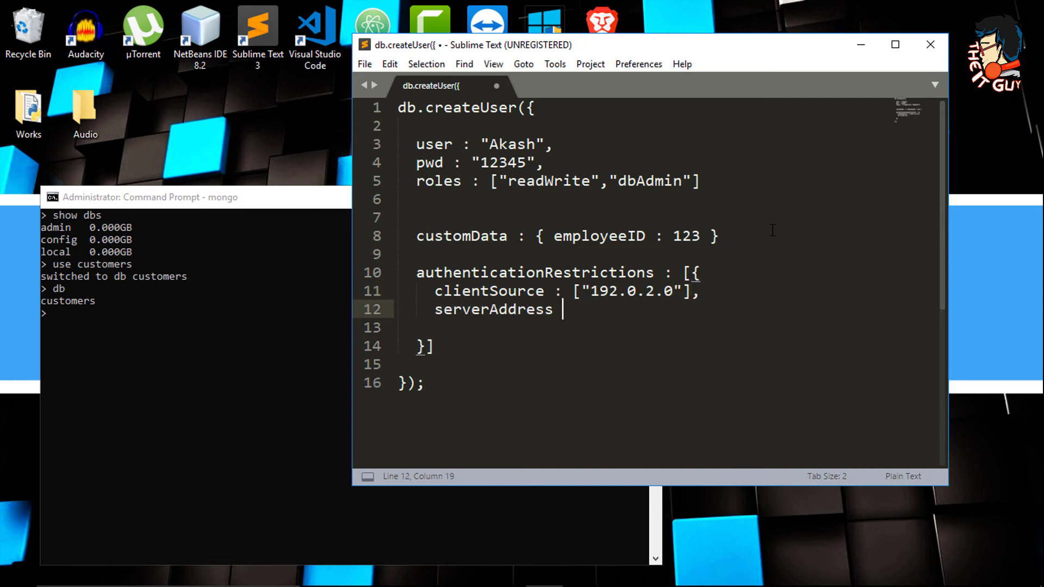
type(": [\"198.")
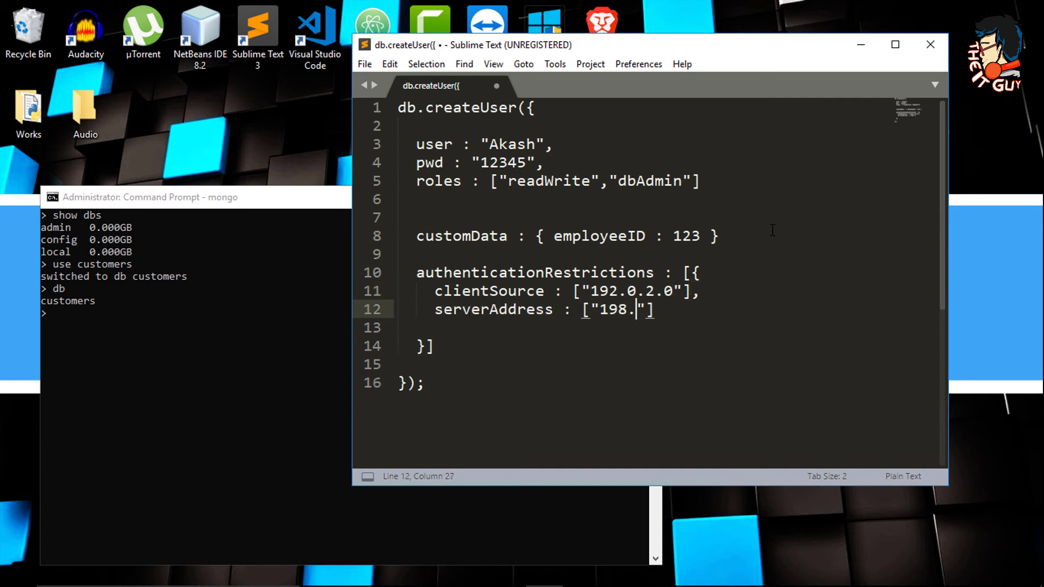
type("51.100.0\"")
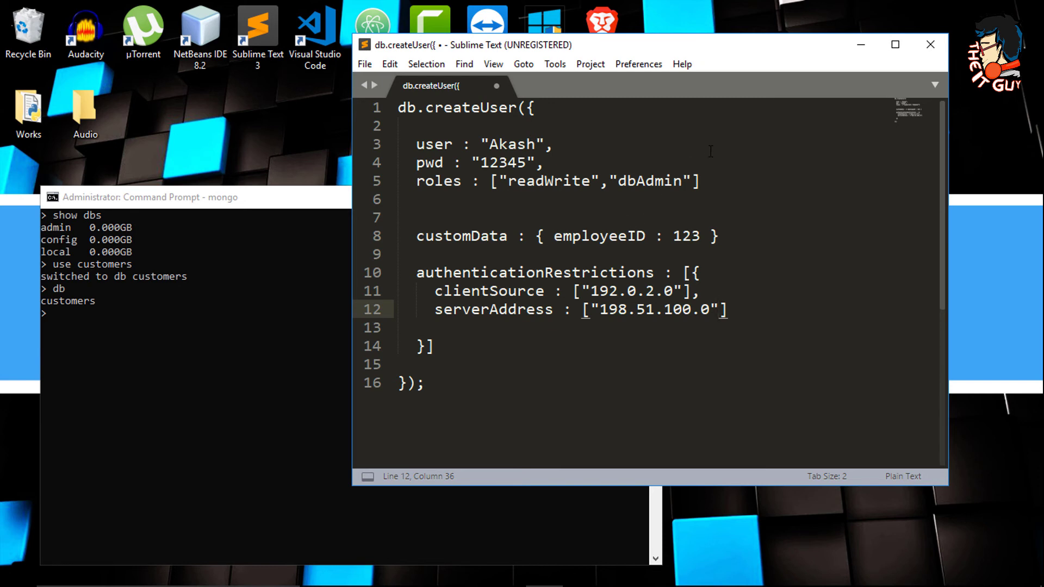
- Delete the customData and authenticationRestrictions lines, keeping only user, pwd and roles
left_click(704, 180)
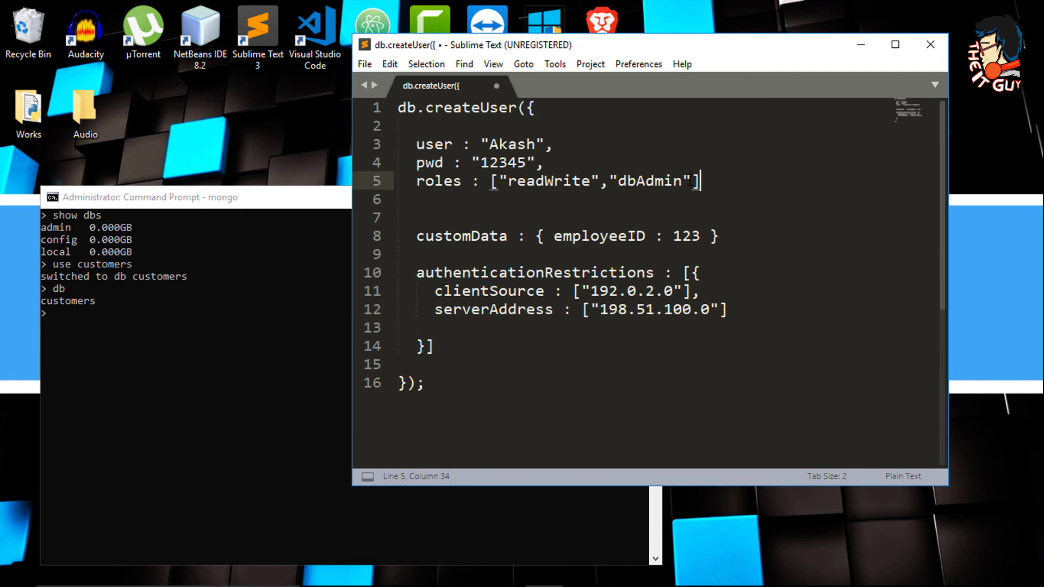
left_click_drag(702, 180, 415, 144)
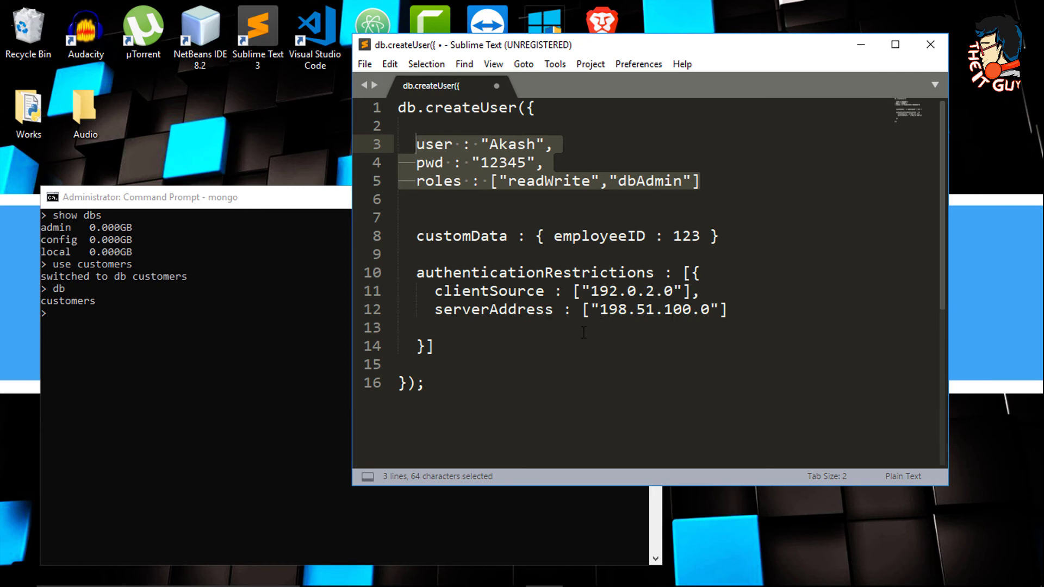
left_click(429, 364)
left_click_drag(429, 365, 401, 204)
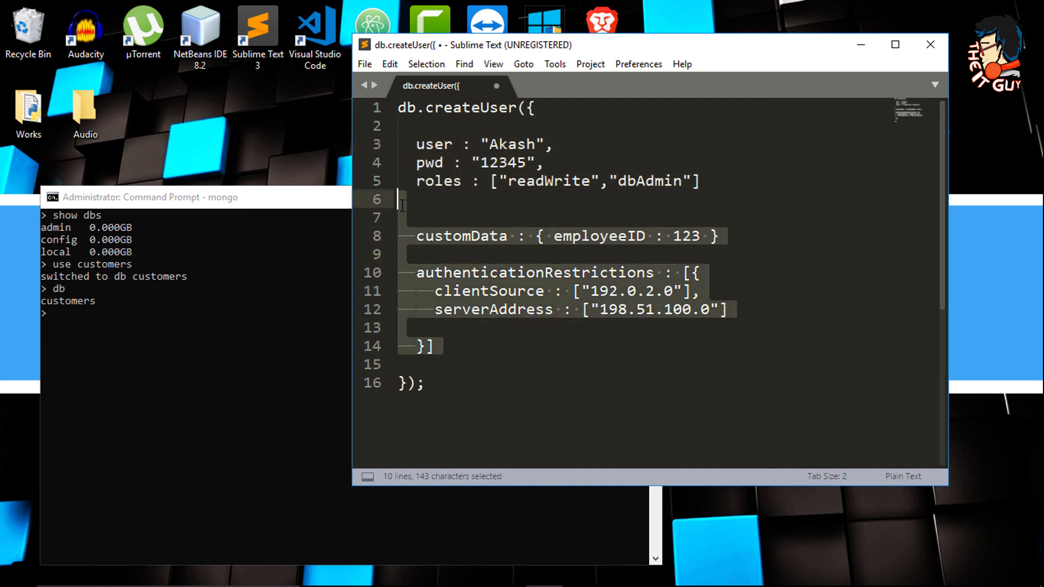
key("BackSpace")
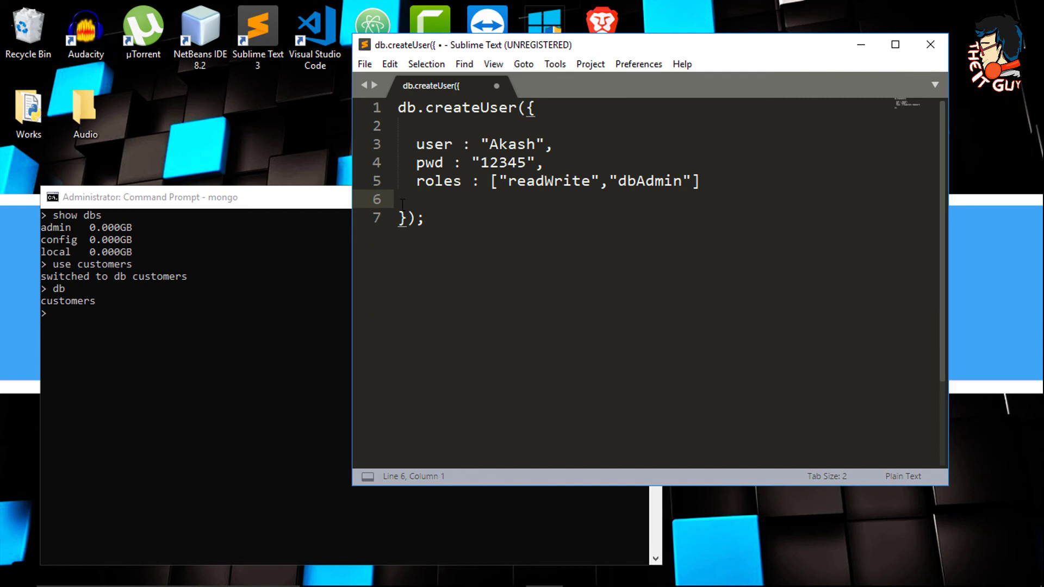
key("BackSpace")
left_click(422, 126)
key("BackSpace")
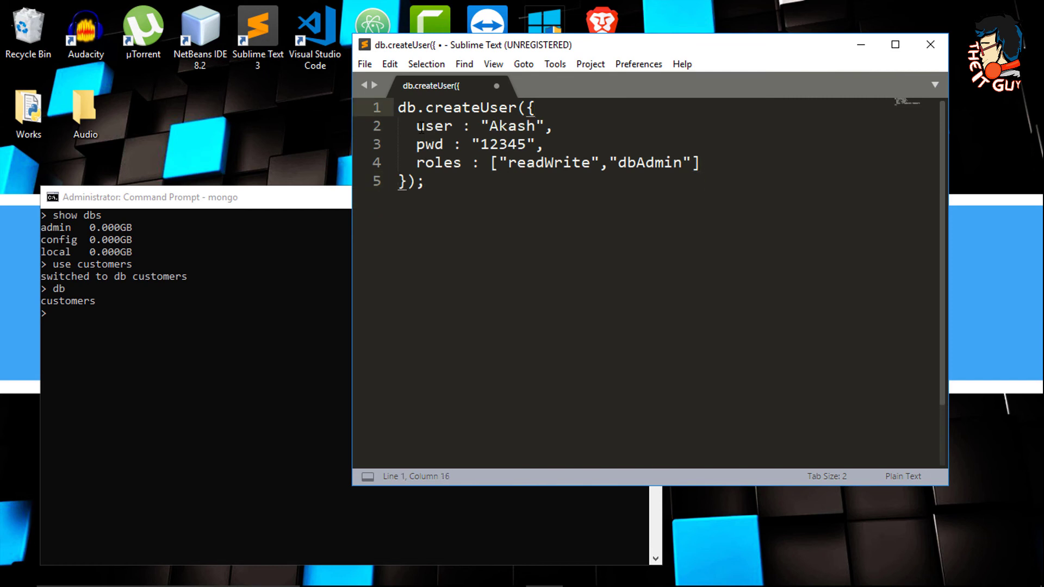
left_click(483, 197)
- Copy the createUser command into the mongo shell and run it
left_click_drag(426, 181, 400, 109)
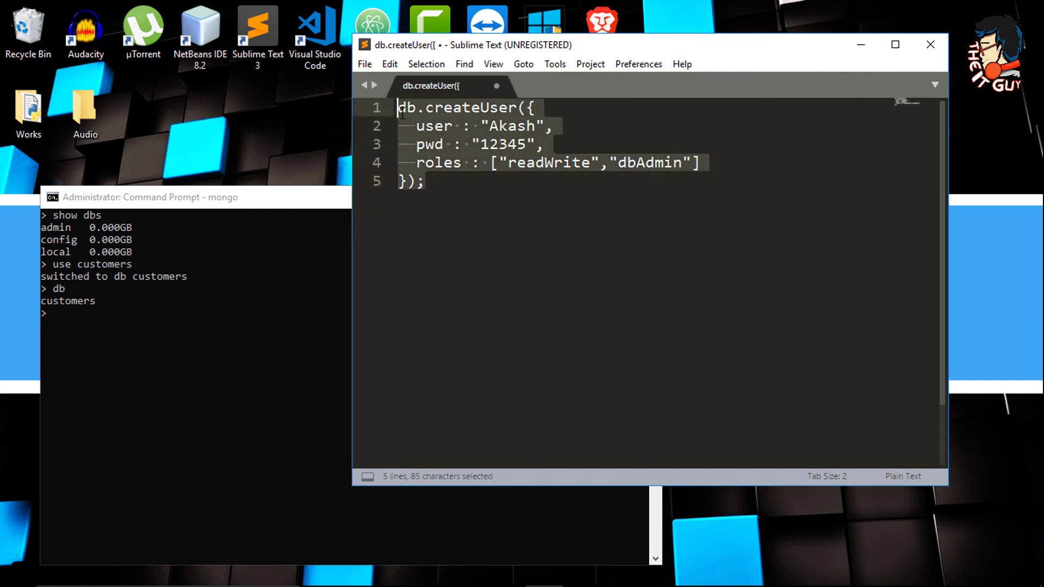
key("ctrl+c")
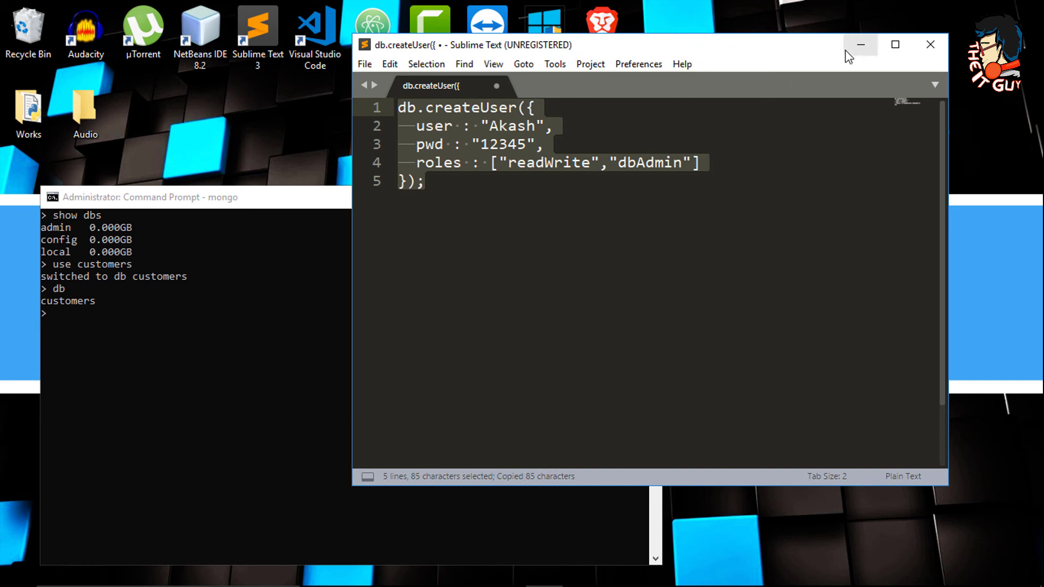
left_click(861, 45)
left_click_drag(453, 209, 663, 98)
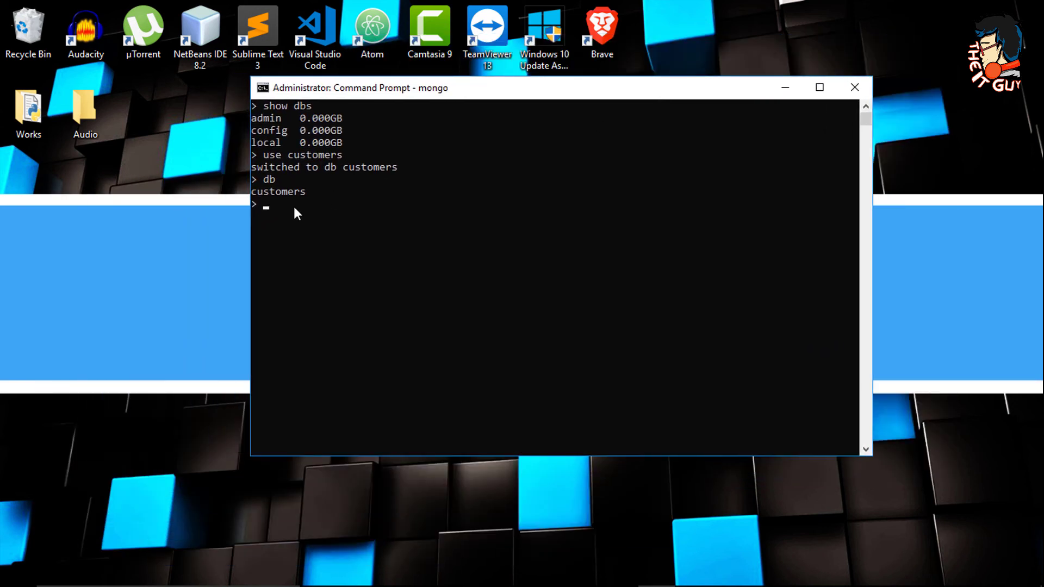
key("ctrl+v")
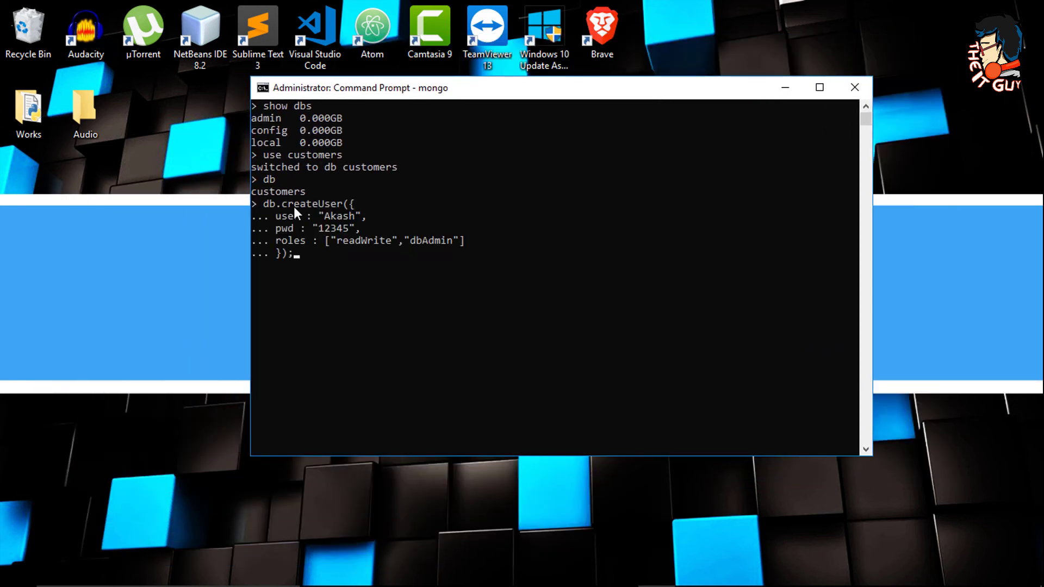
key("Return")
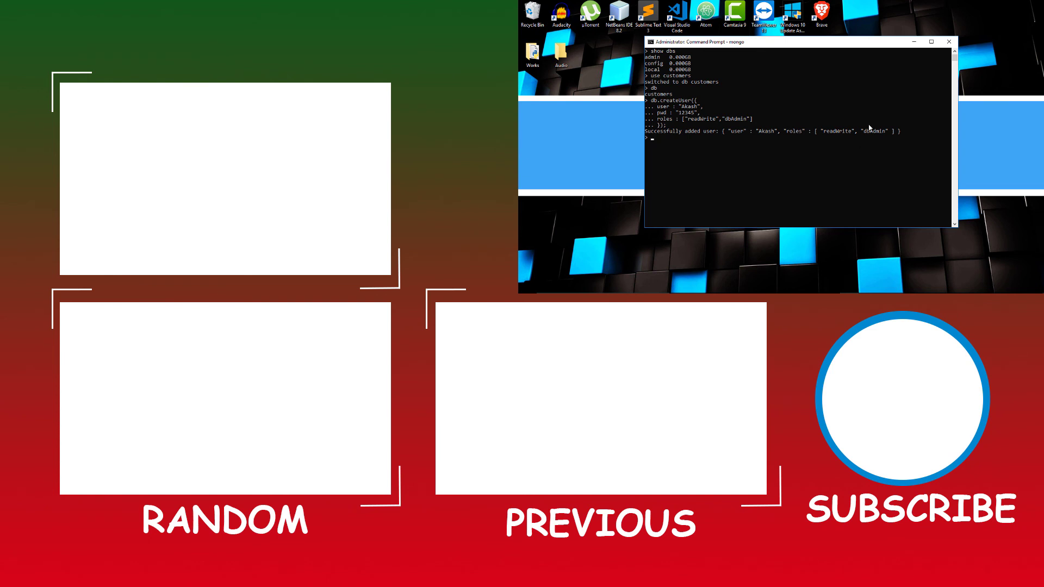
- Minimize the Command Prompt window once user Akash is reported added
left_click(914, 42)
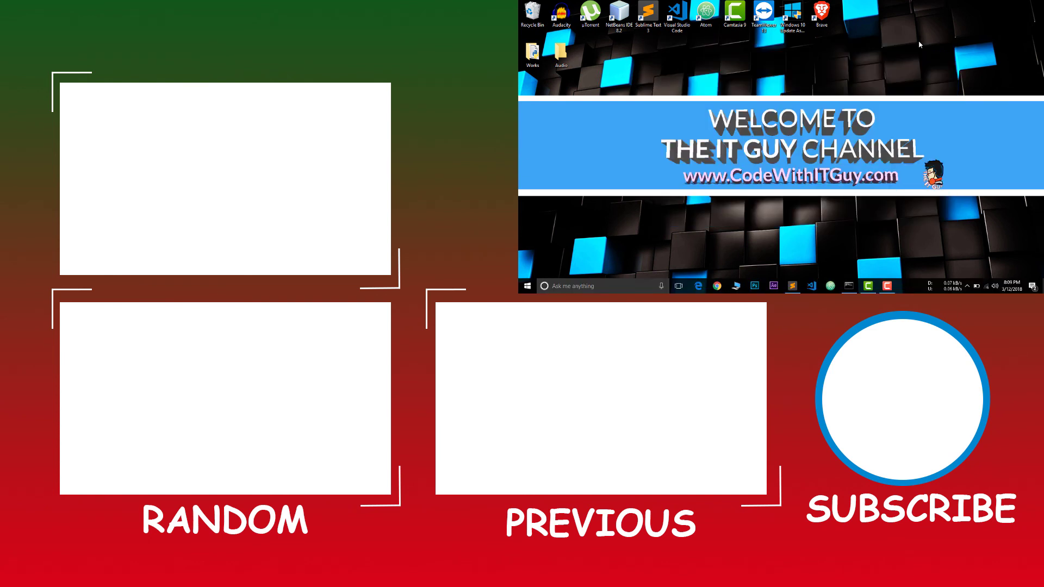